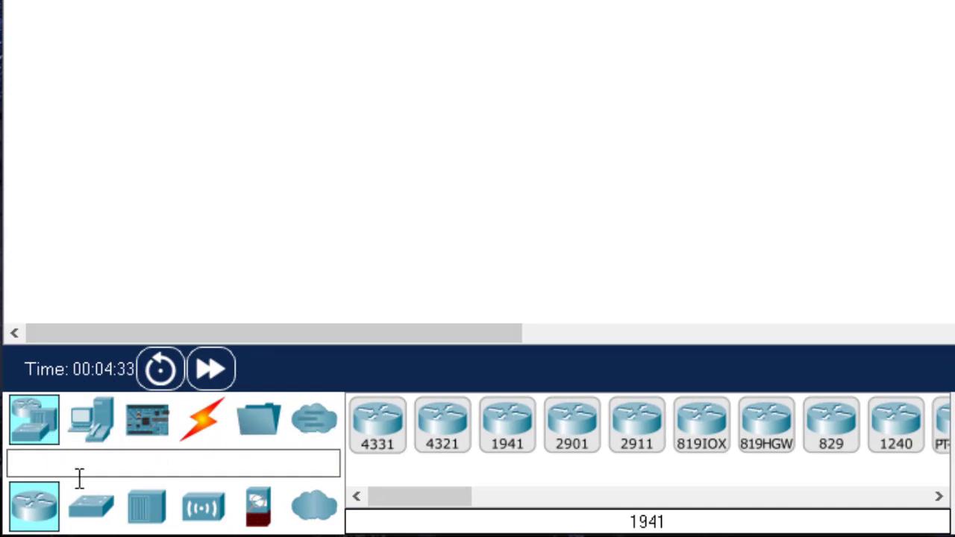
Browse the network device models for routers, switches, hubs, wireless devices, security and WAN emulation
click(35, 431)
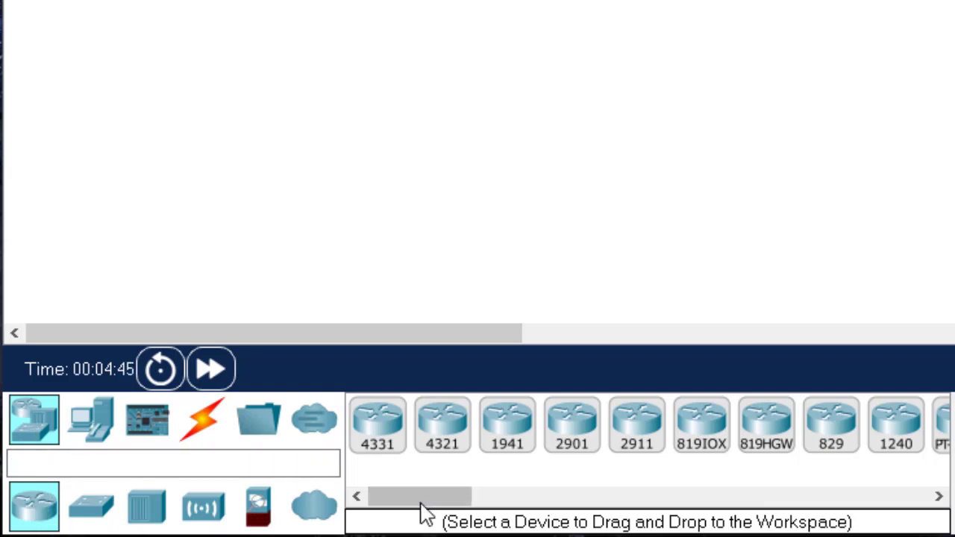
drag(422, 506, 400, 505)
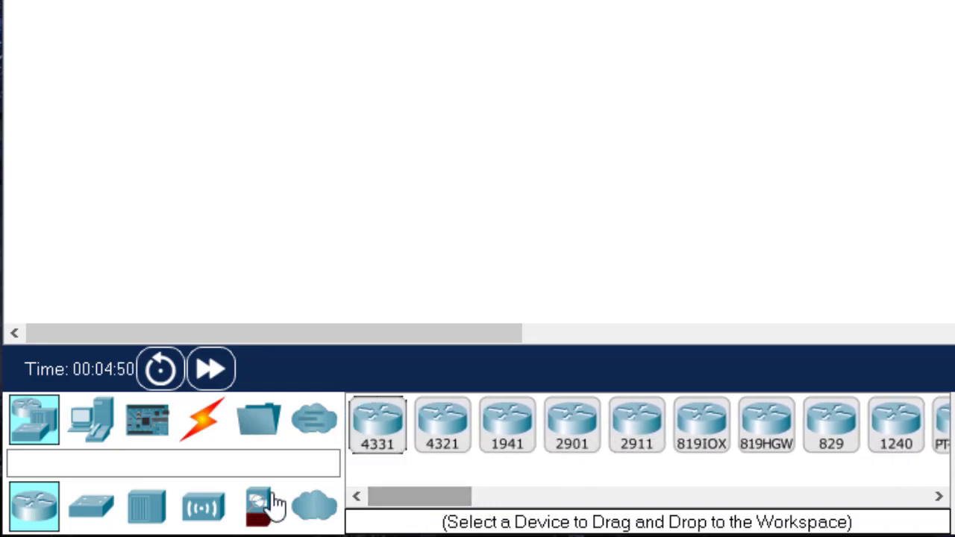
click(91, 507)
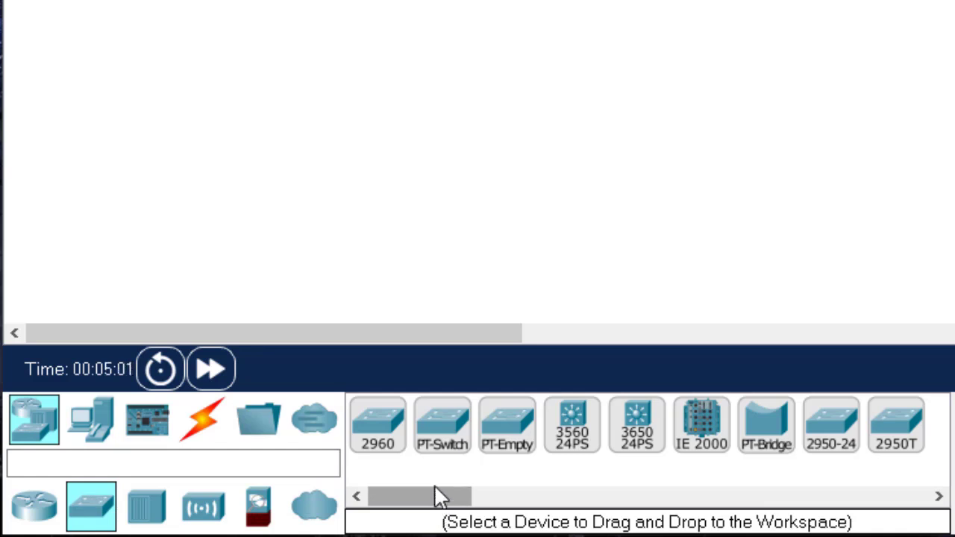
click(146, 516)
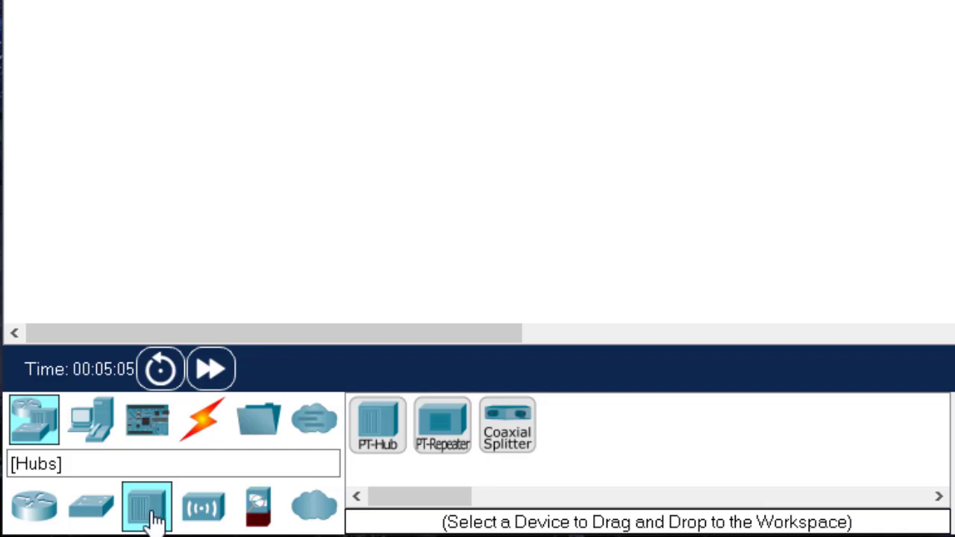
click(209, 515)
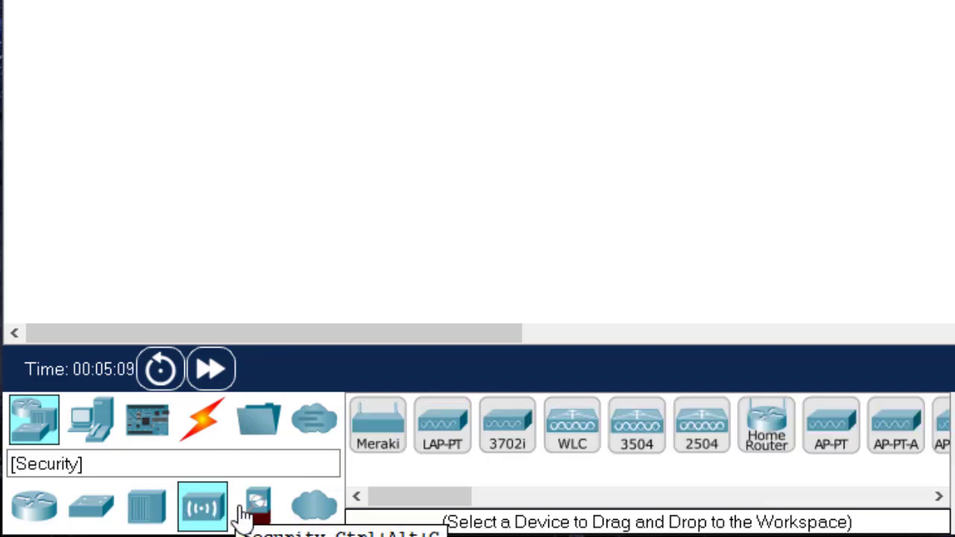
click(265, 515)
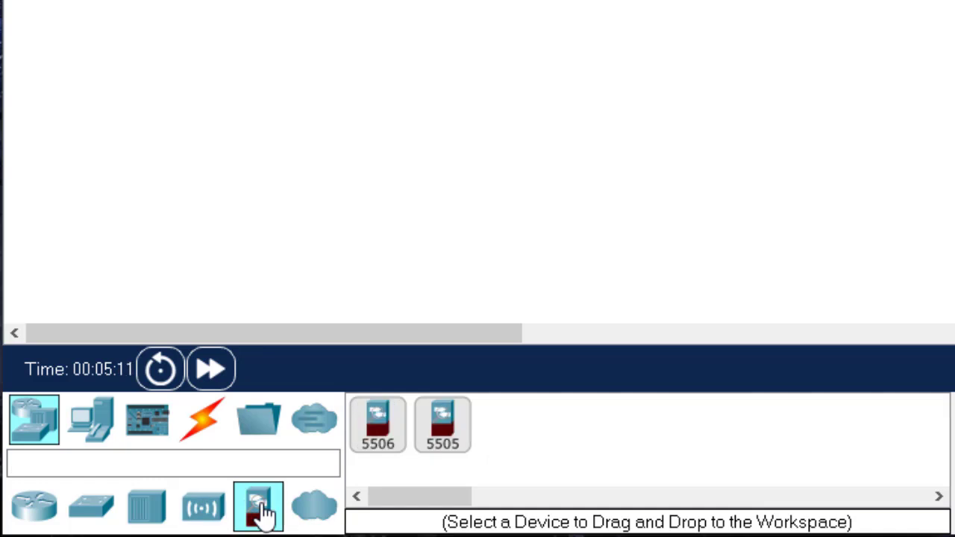
click(315, 510)
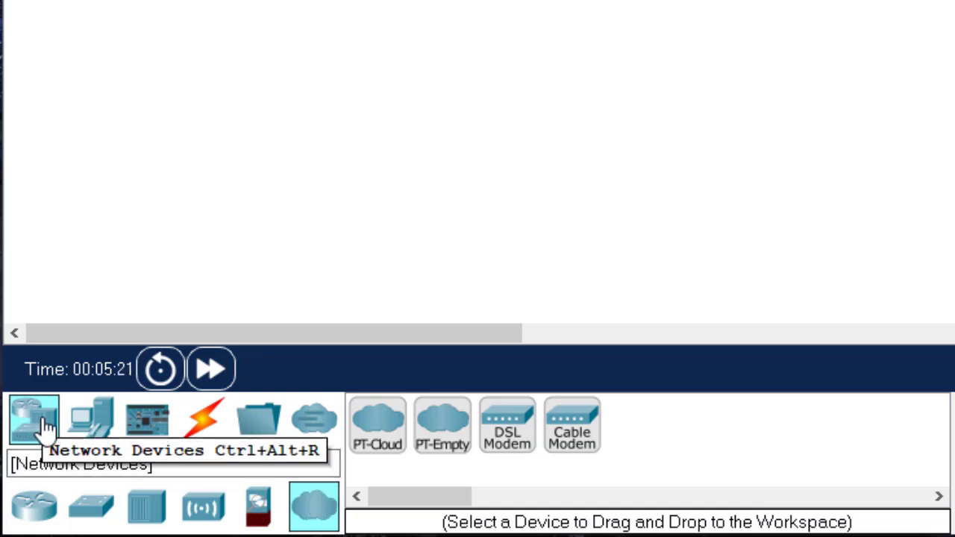
Browse the end devices, including the home, smart city, industrial and power grid groups
click(91, 433)
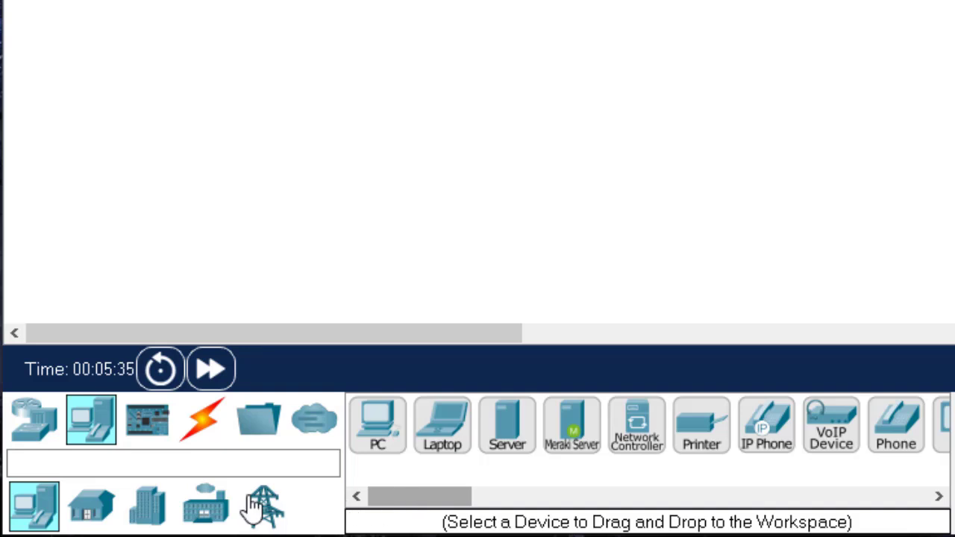
click(91, 513)
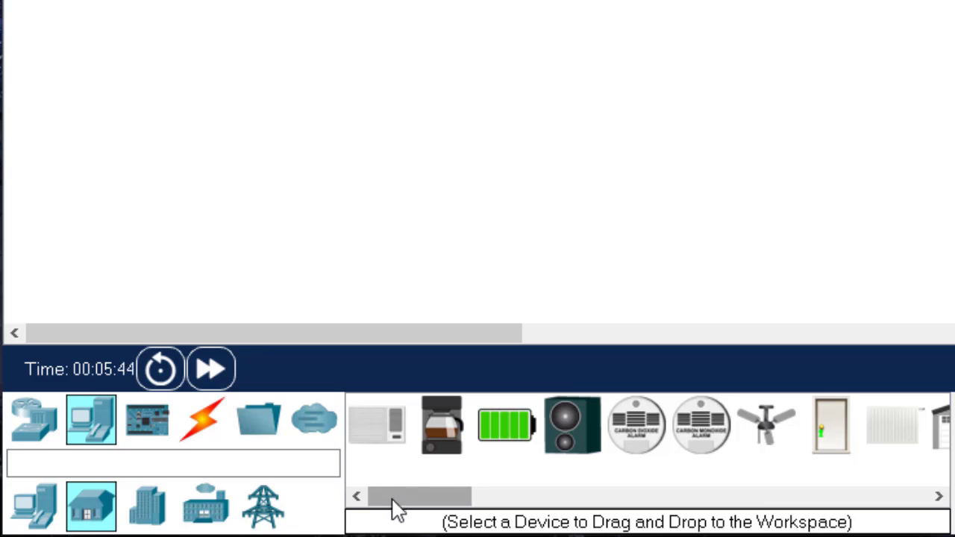
click(149, 509)
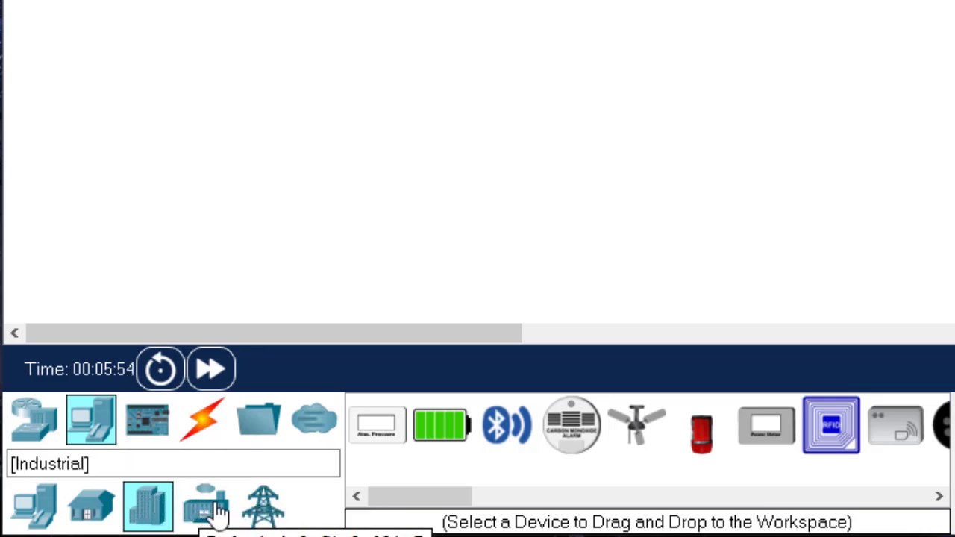
click(216, 513)
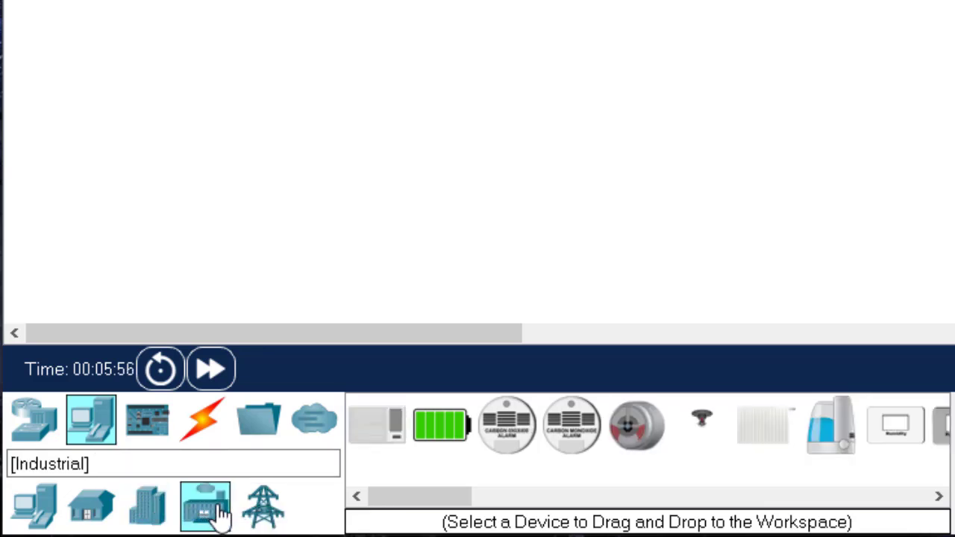
click(264, 511)
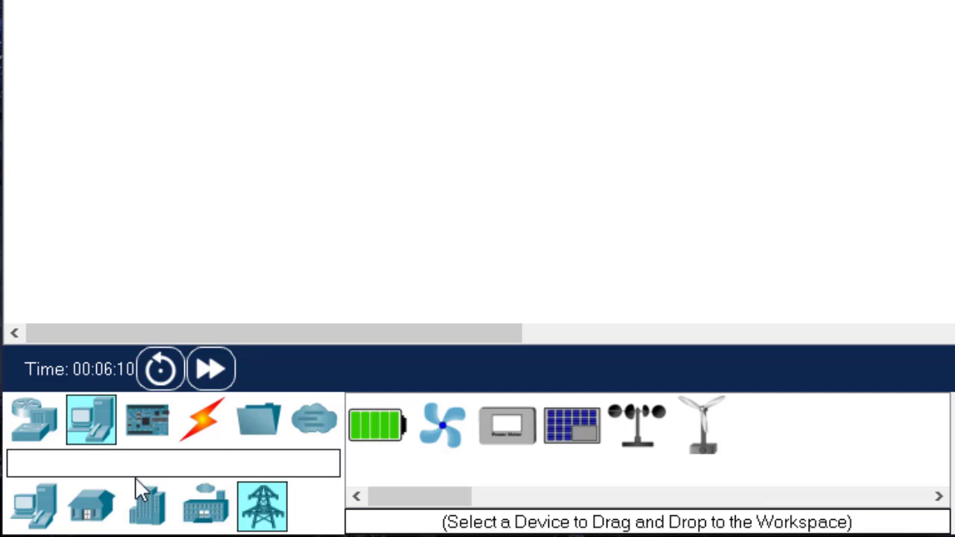
Look through the component models for boards, actuators and sensors
click(149, 438)
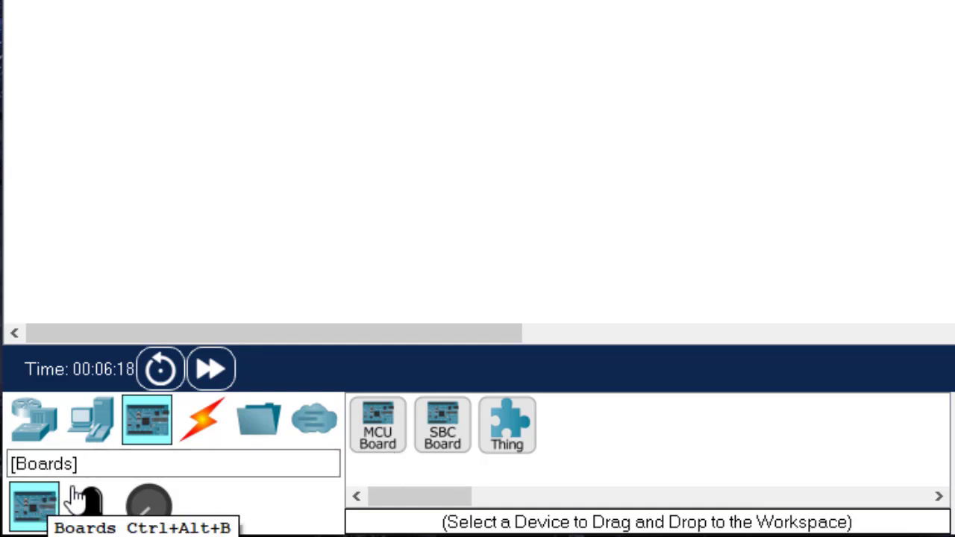
click(92, 508)
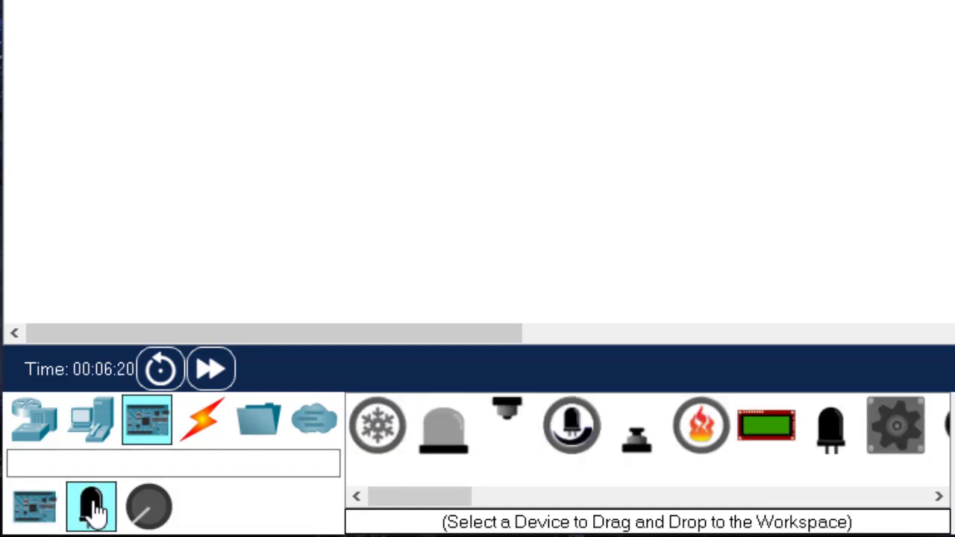
click(141, 511)
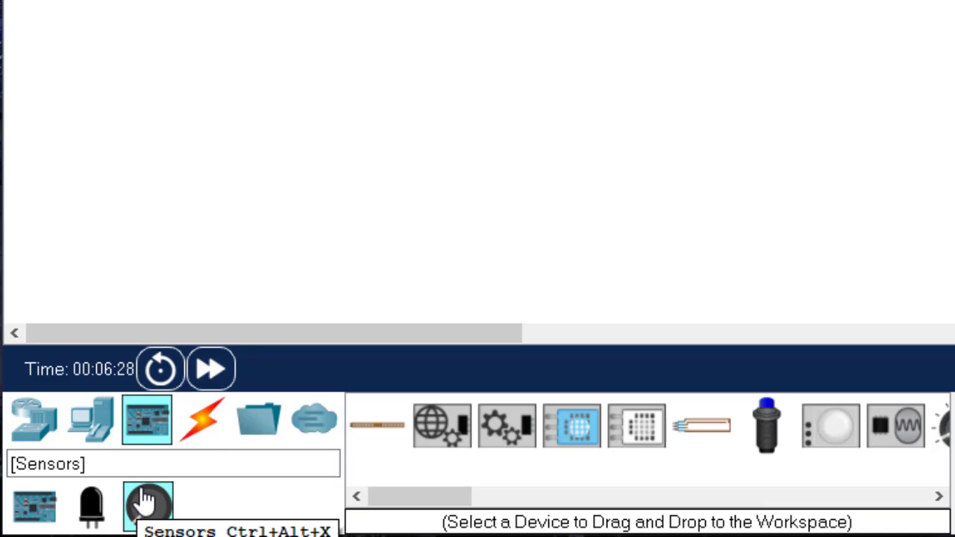
Review the connection cables, structured cabling devices, miscellaneous devices and the multiuser connection
click(208, 440)
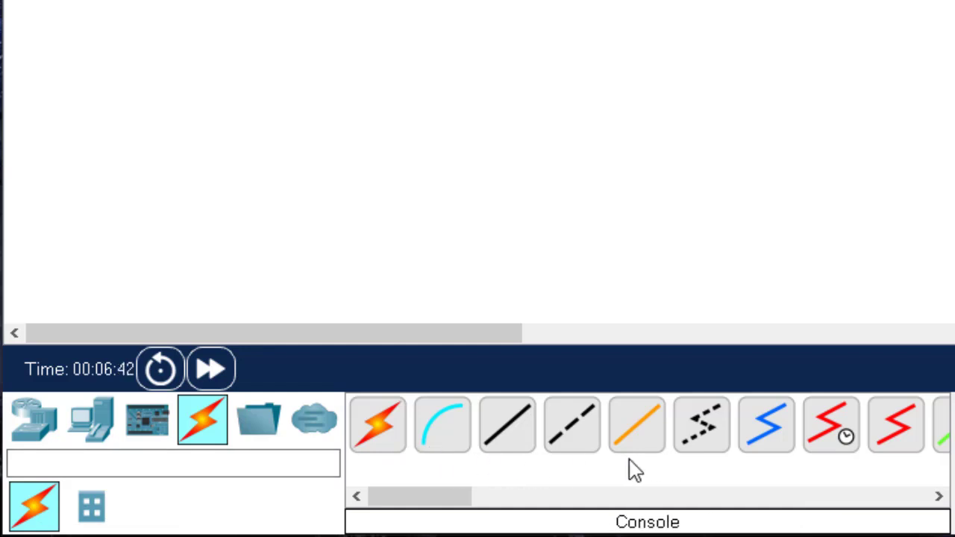
click(89, 510)
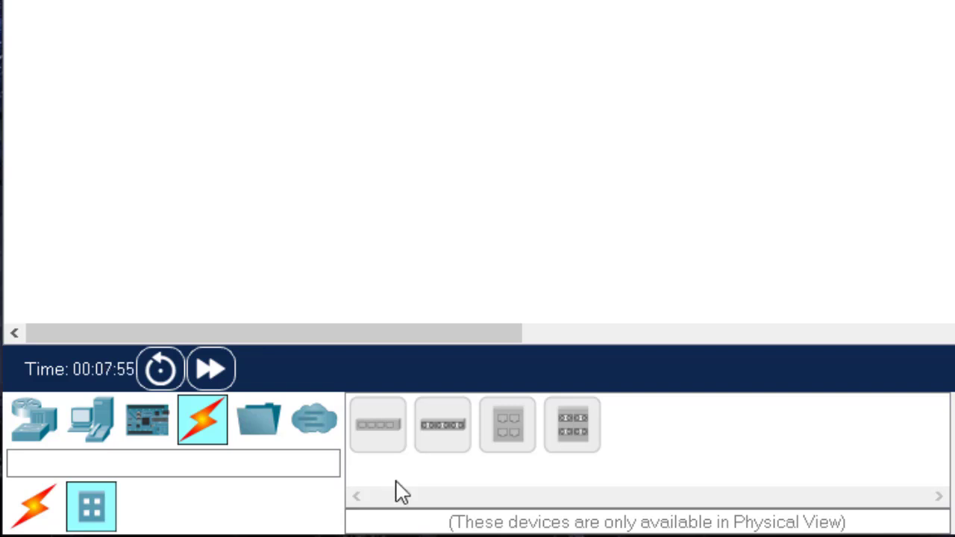
click(252, 446)
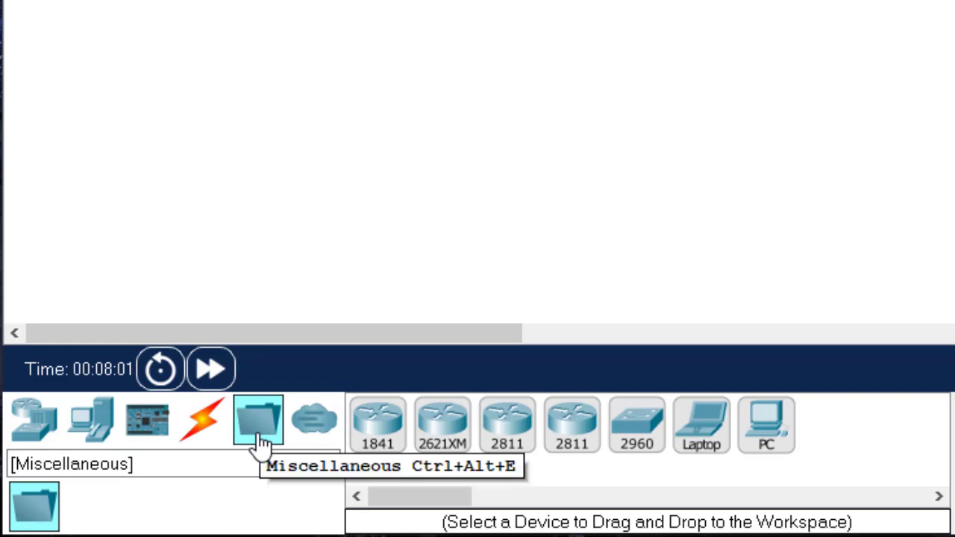
click(277, 462)
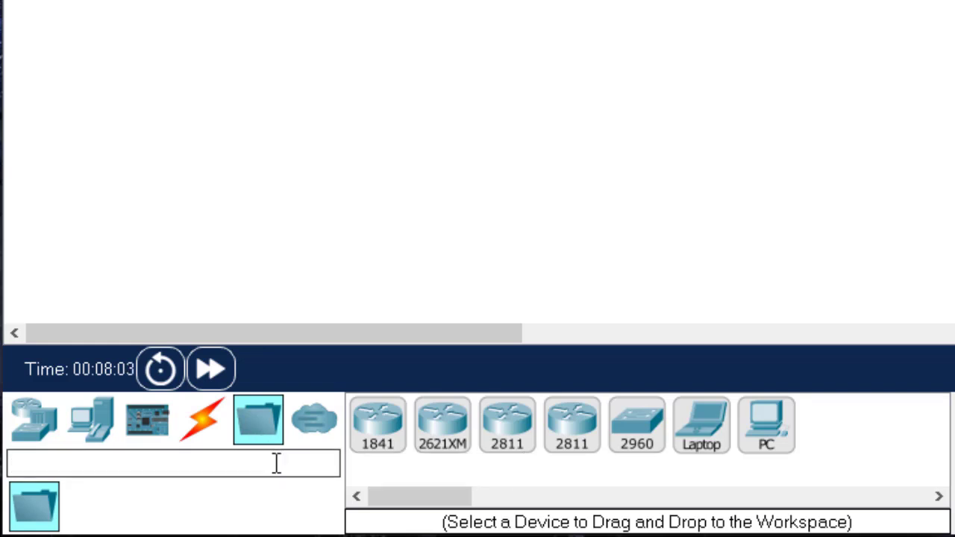
click(314, 438)
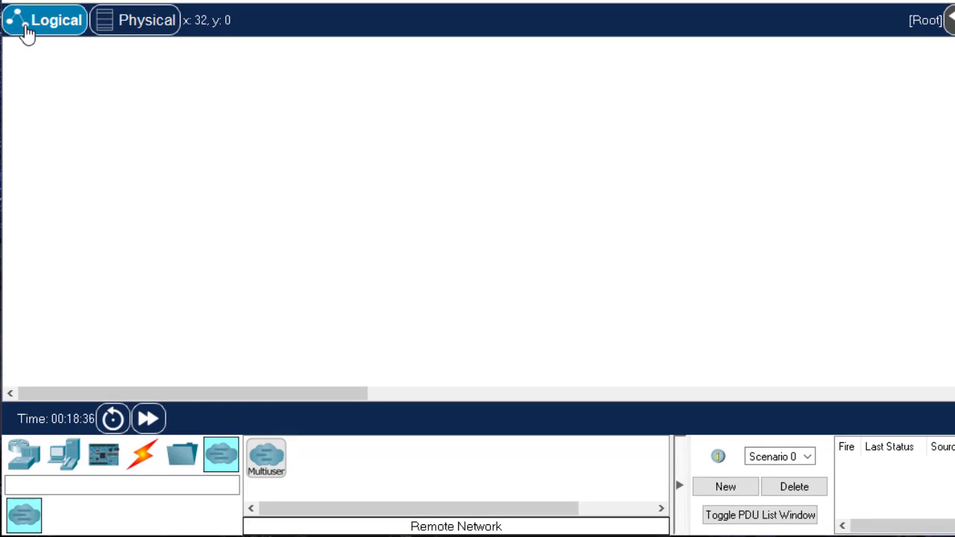
Place a 4331 router in the logical workspace and a 2960 switch diagonally below it to the right
click(25, 456)
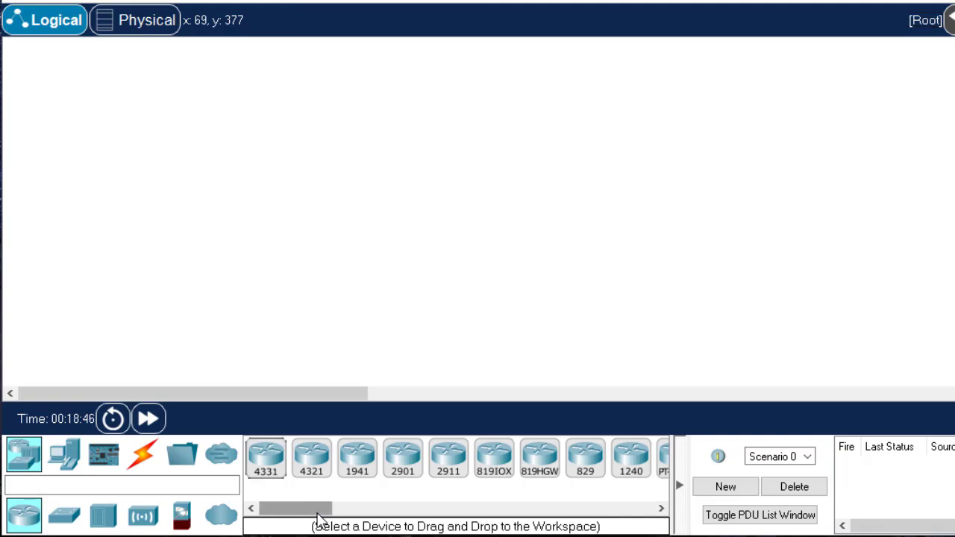
mouse_move(318, 515)
mouse_down()
mouse_move(356, 518)
mouse_move(316, 518)
mouse_up()
click(271, 460)
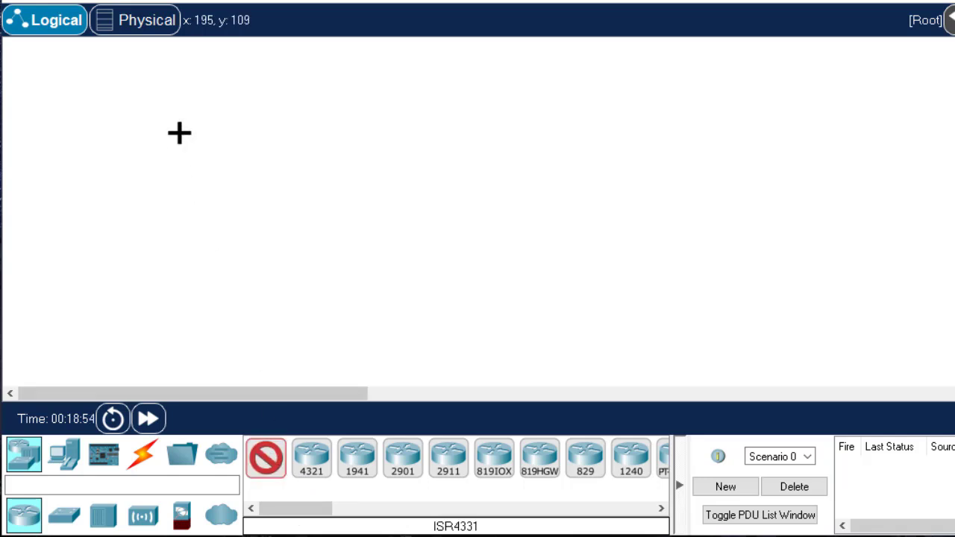
click(162, 184)
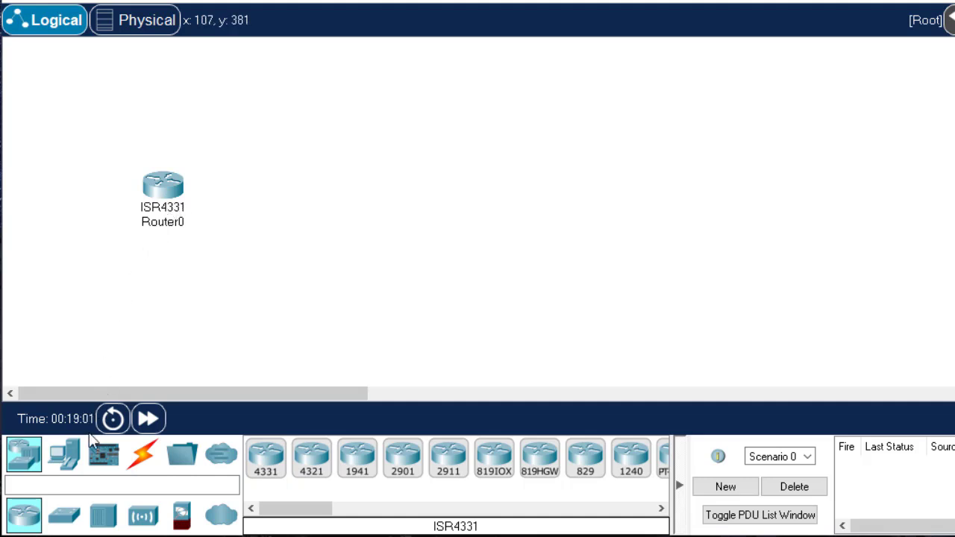
click(65, 519)
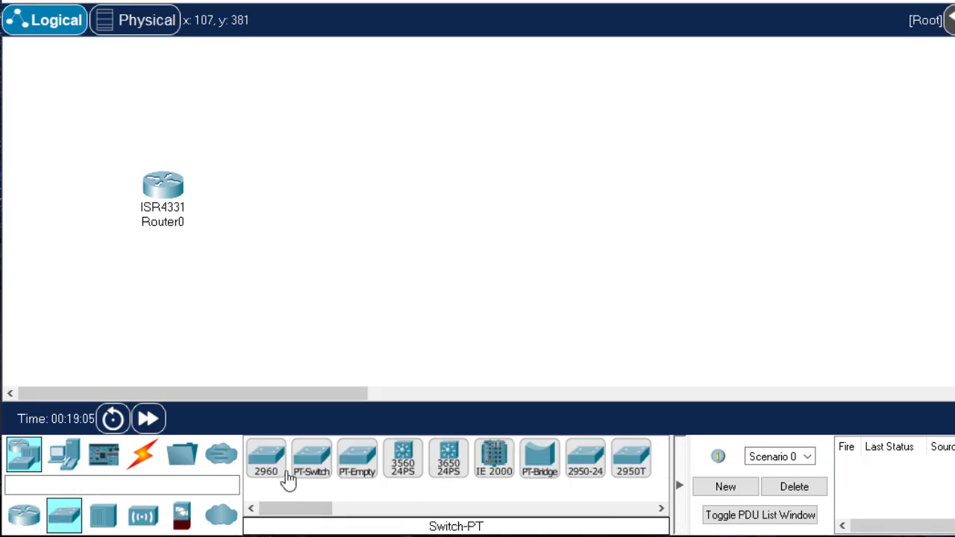
click(267, 458)
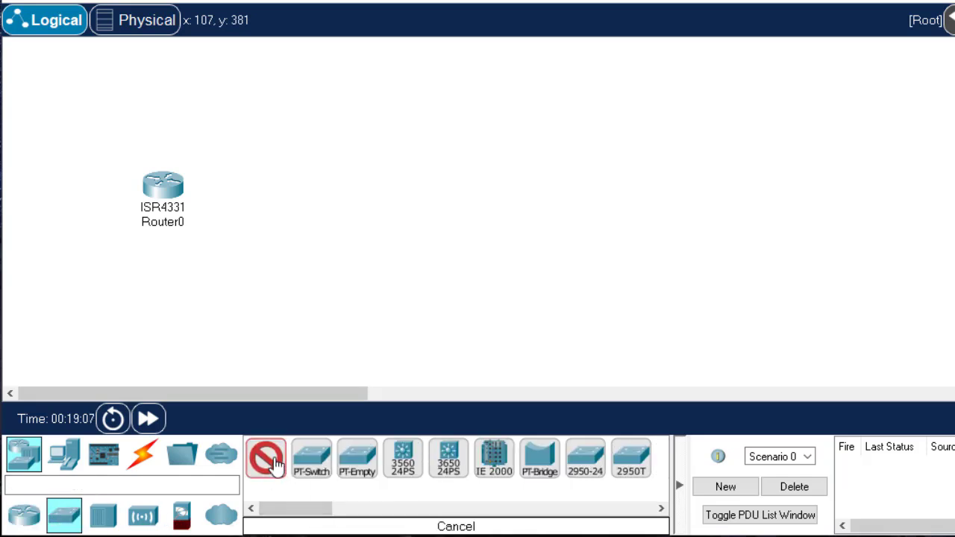
click(255, 239)
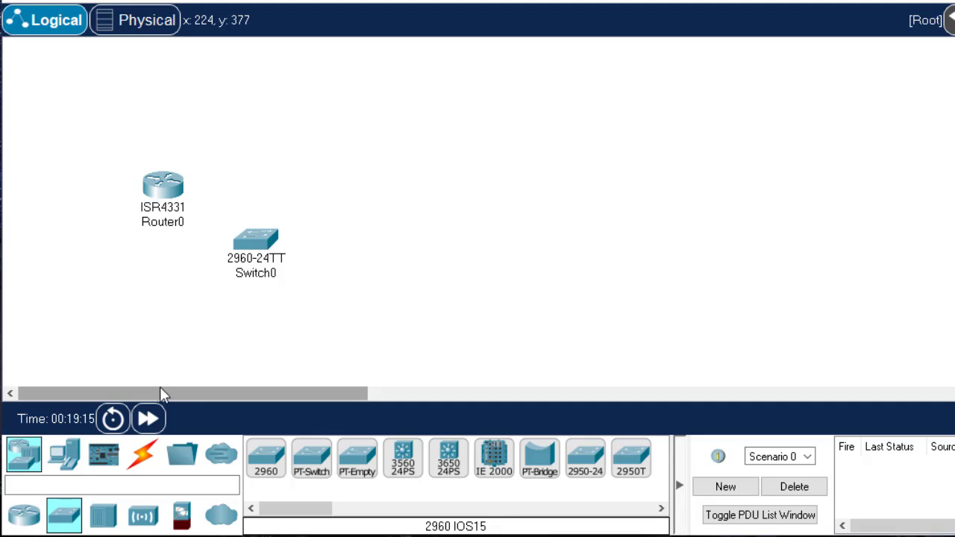
Place a PC to the upper right of the switch and a laptop beneath the PC
click(67, 456)
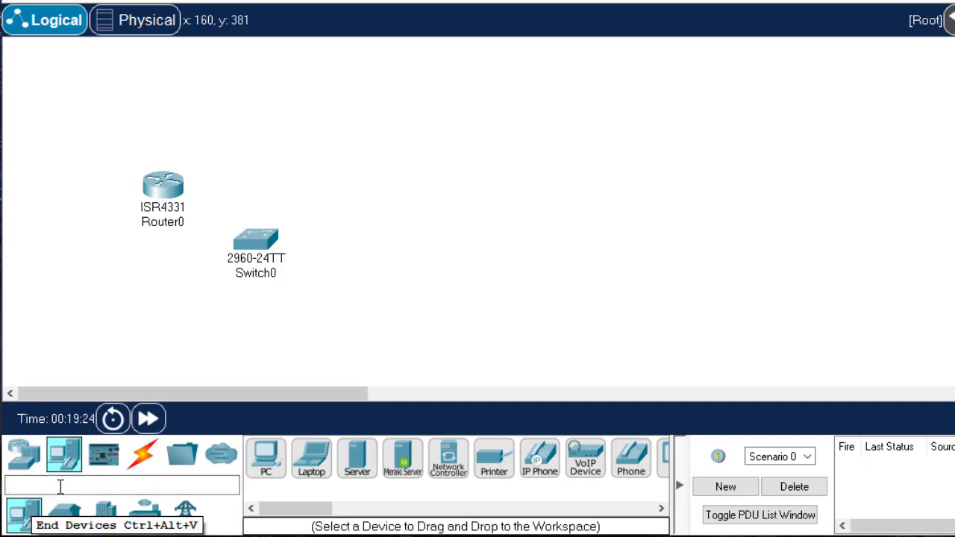
click(267, 464)
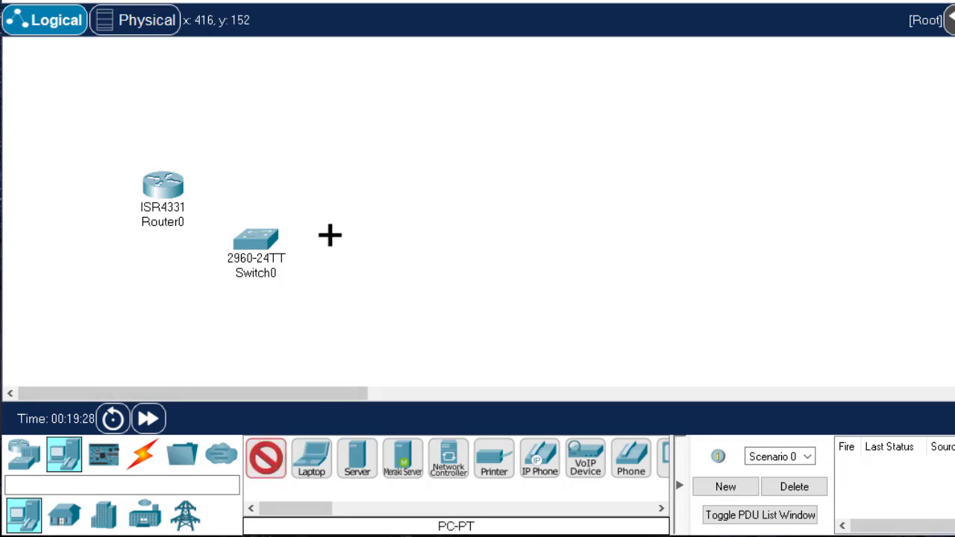
click(381, 180)
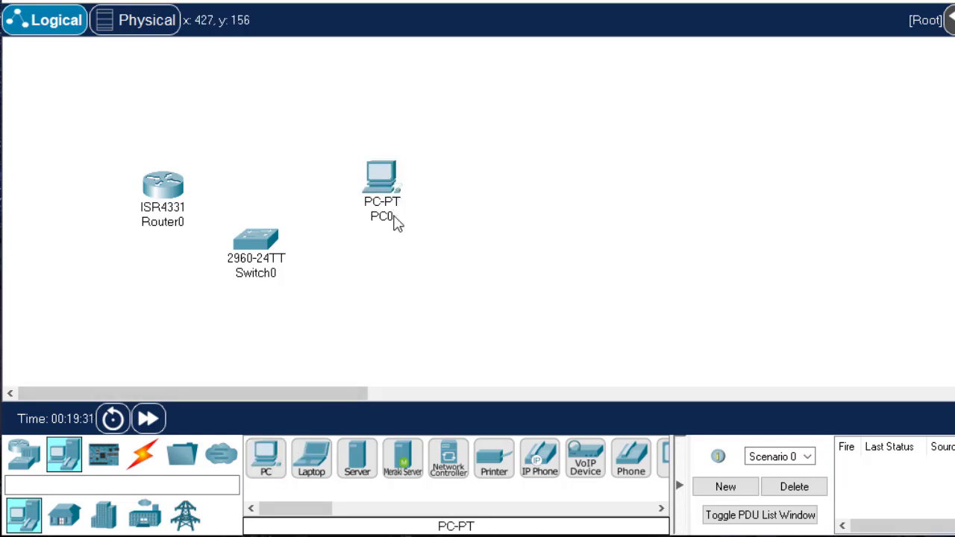
click(318, 469)
click(362, 297)
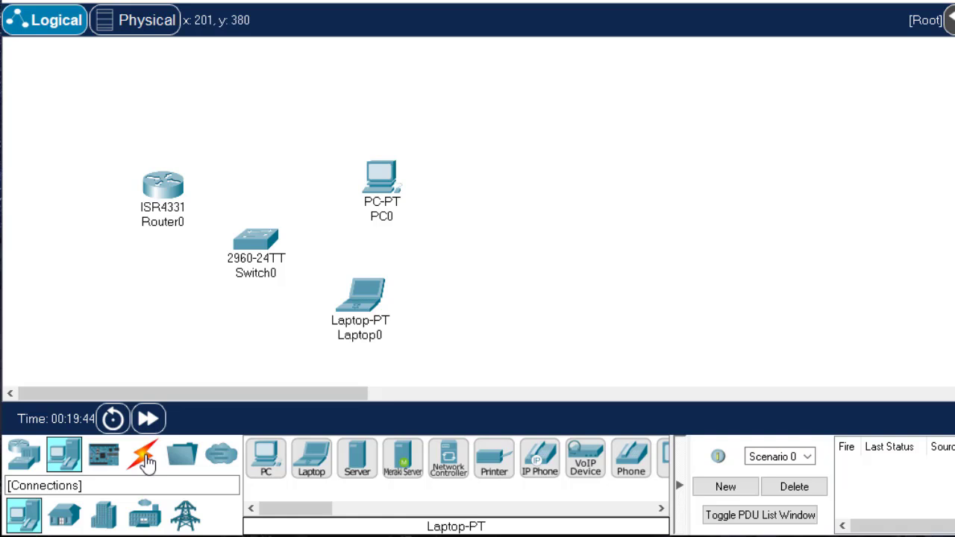
Connect the PC's FastEthernet0 port to the switch's FastEthernet0/10 port with a copper straight-through cable
click(144, 456)
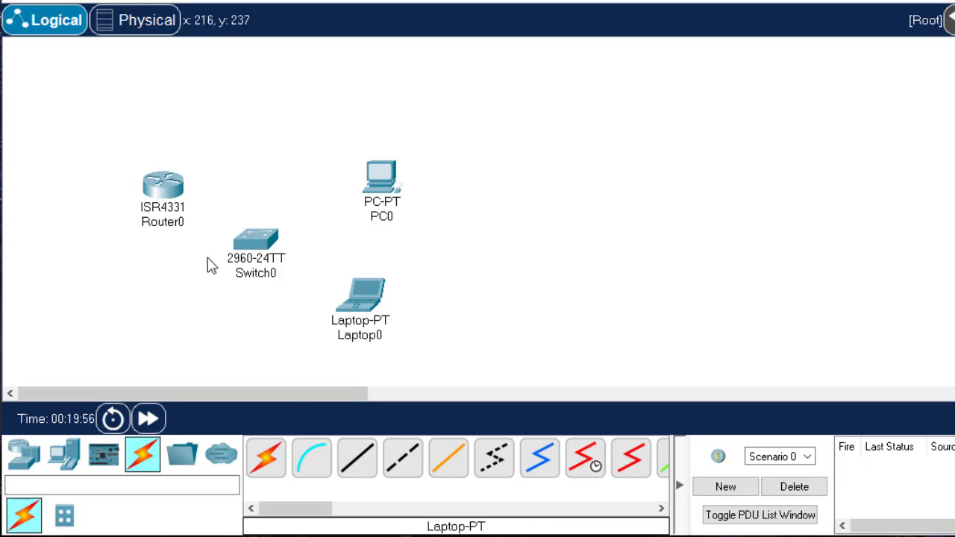
click(368, 462)
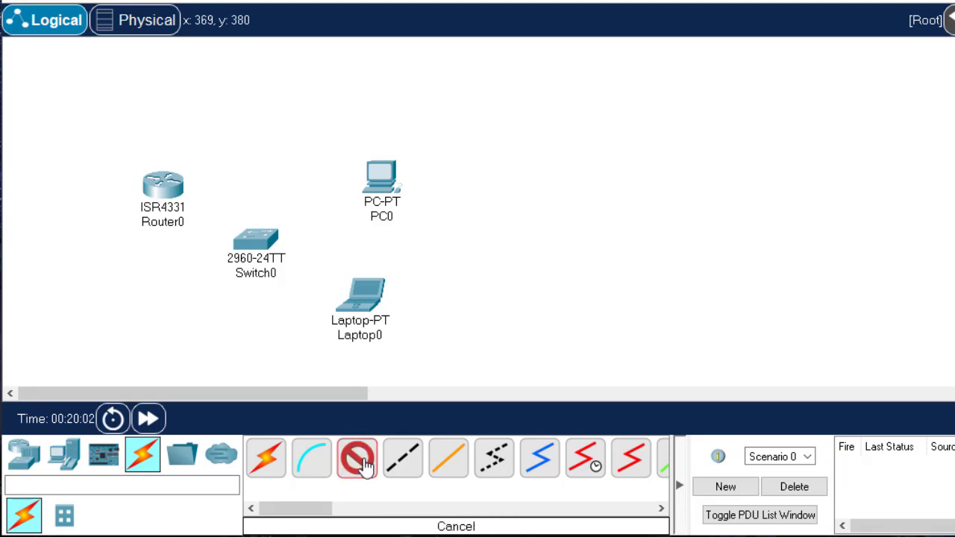
click(382, 188)
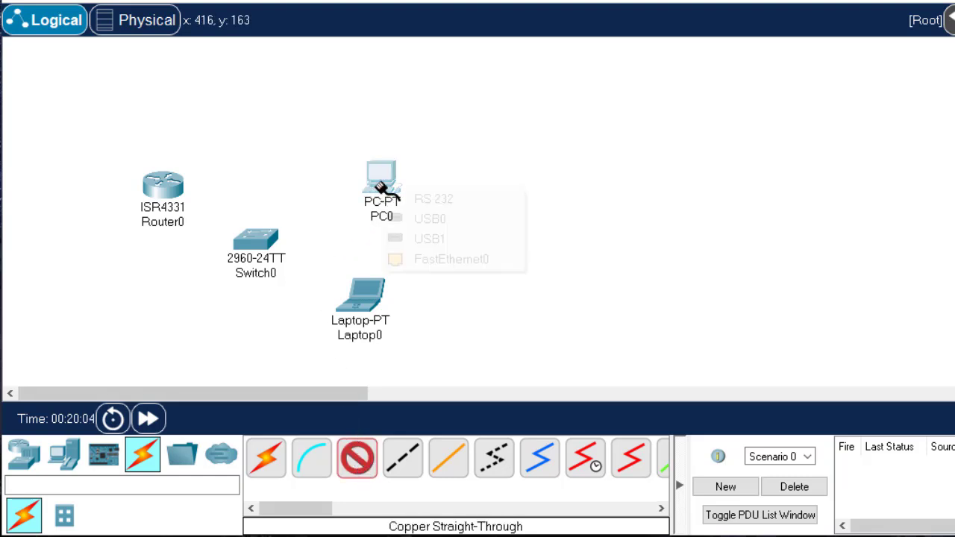
click(468, 261)
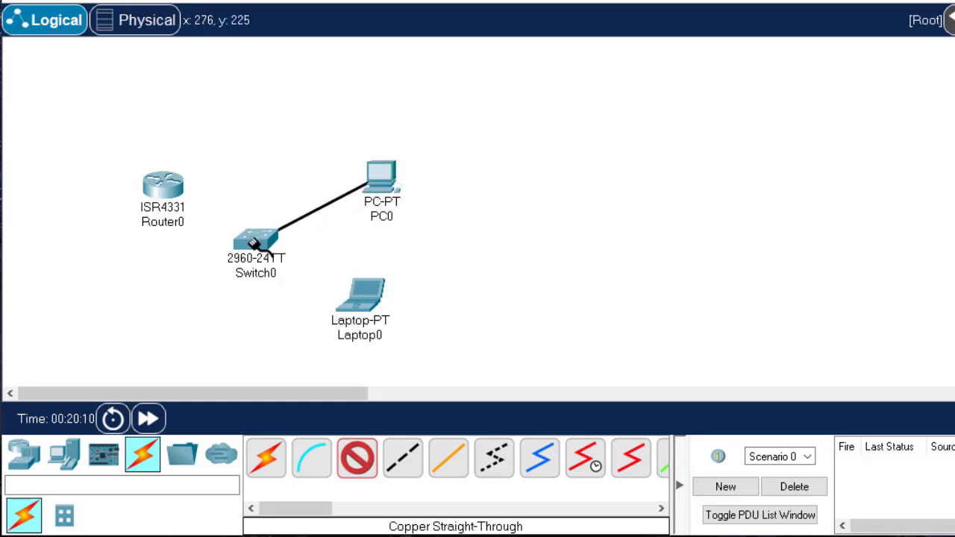
click(254, 244)
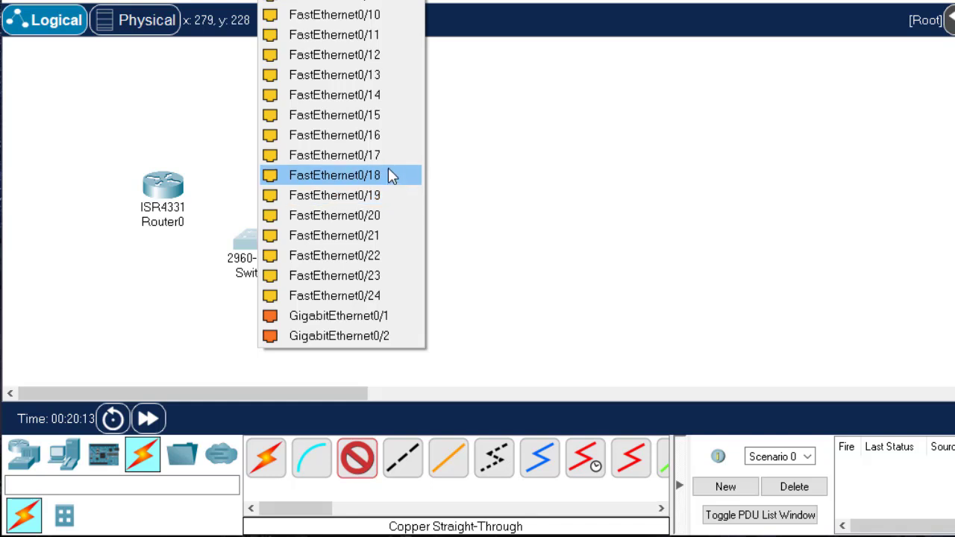
click(380, 15)
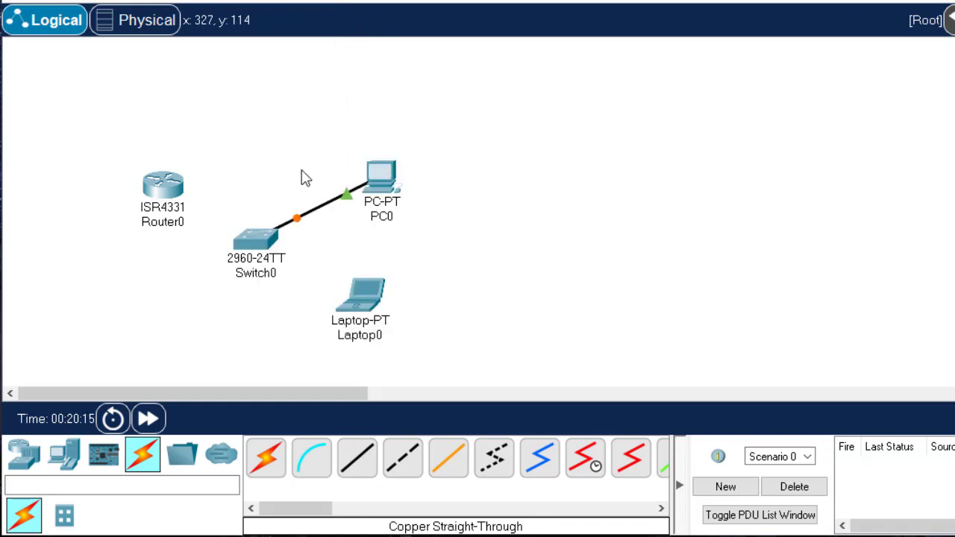
Connect the laptop's FastEthernet0 port to the switch's FastEthernet0/20 port with a copper straight-through cable
click(358, 461)
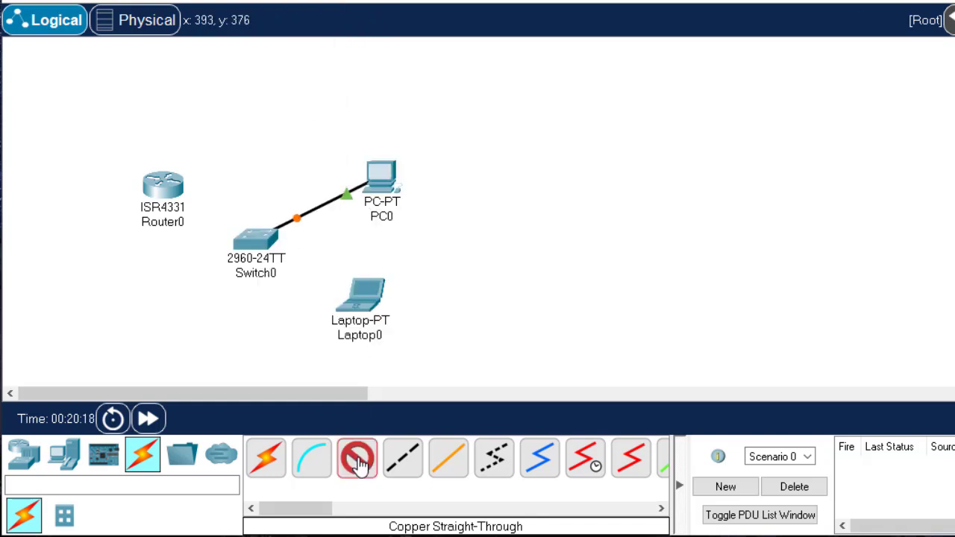
click(365, 300)
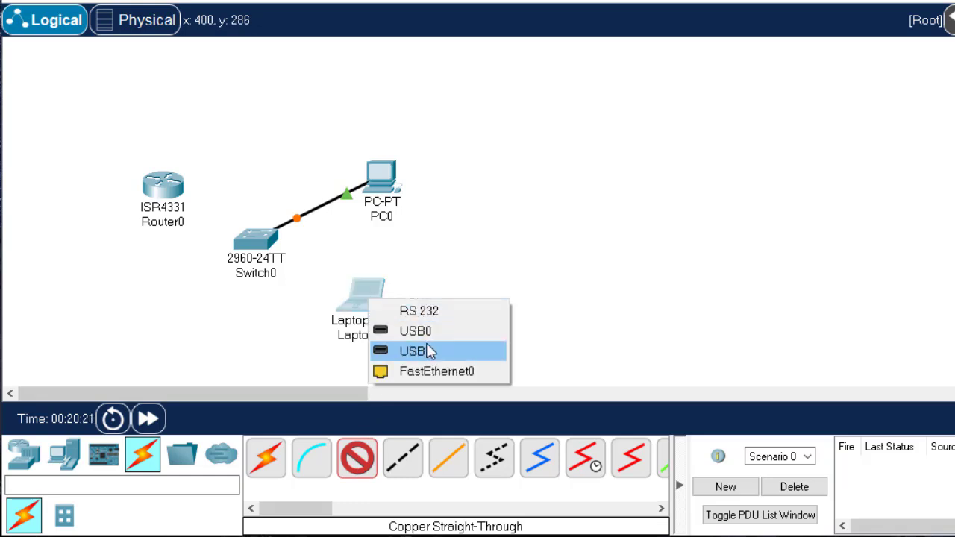
click(445, 371)
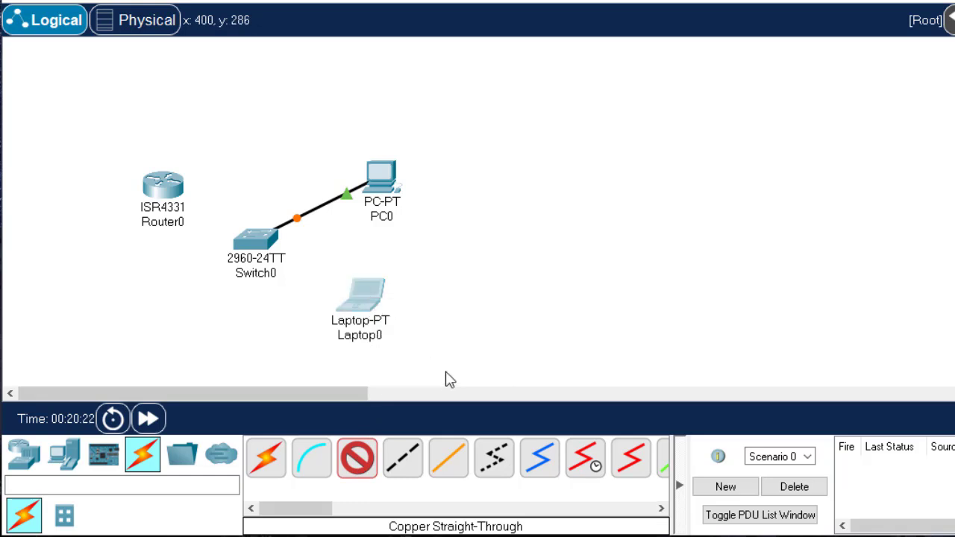
click(252, 246)
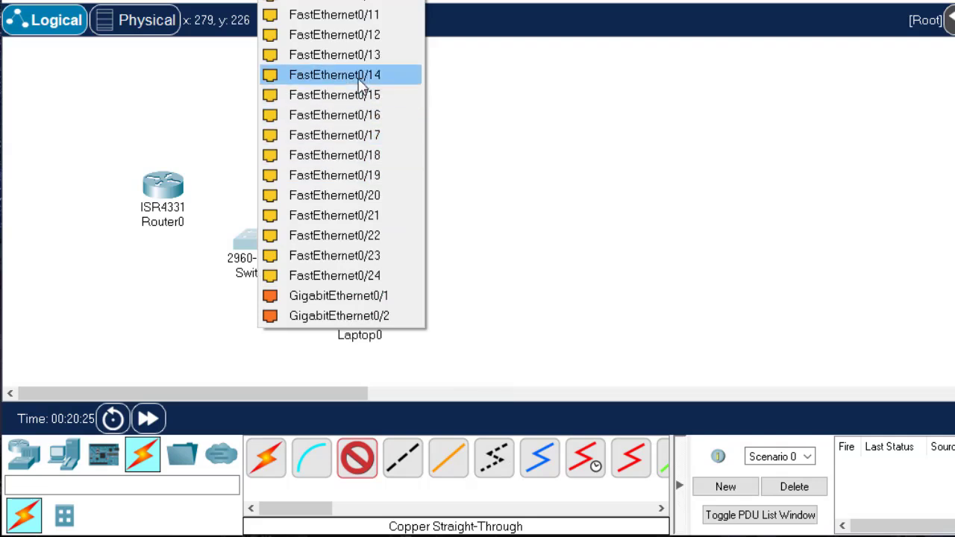
click(372, 196)
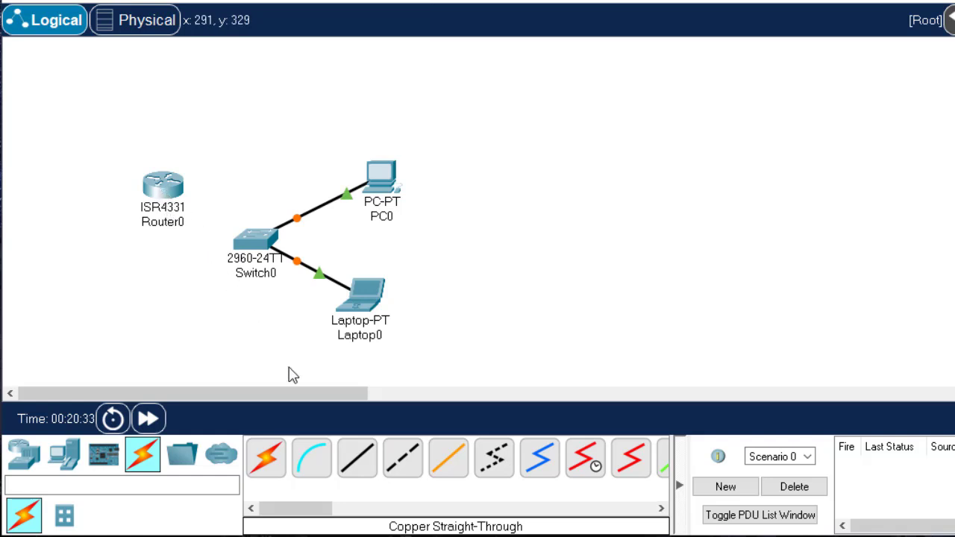
Link the switch's GigabitEthernet0/2 port to the router's GigabitEthernet0/0/0 port with a copper straight-through cable
click(361, 459)
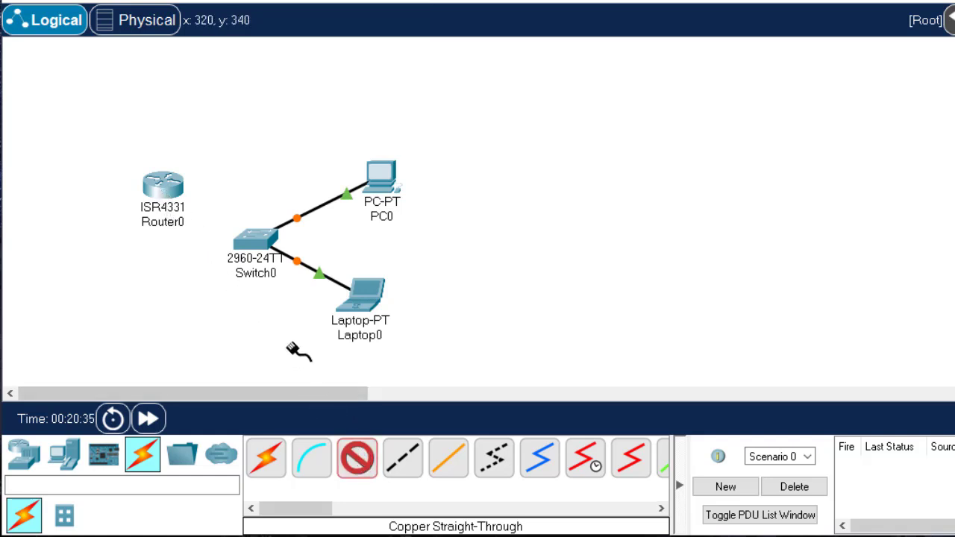
click(251, 242)
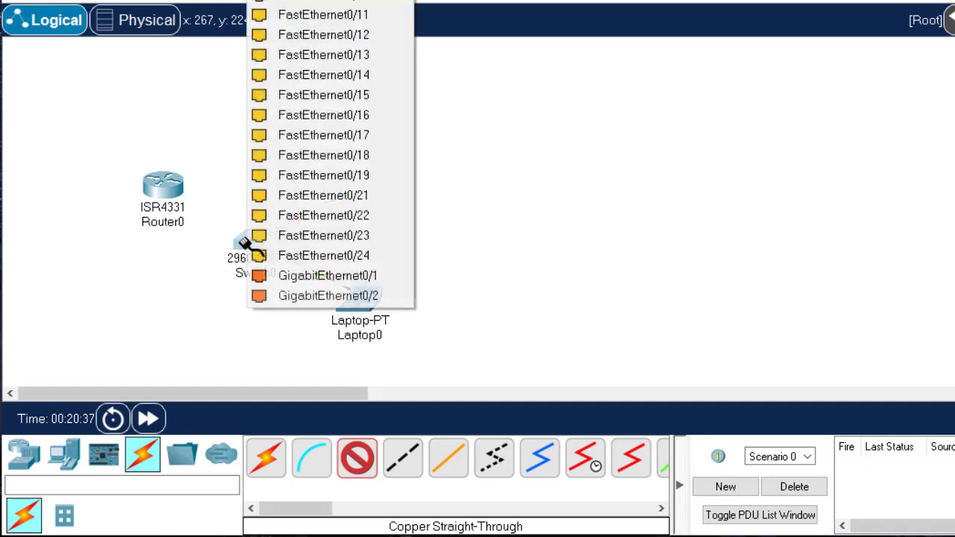
click(373, 296)
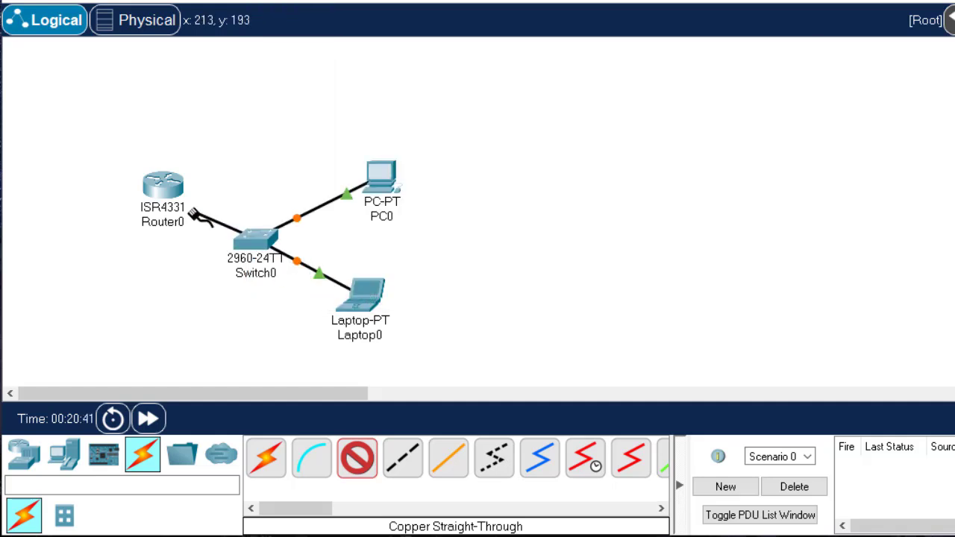
click(163, 190)
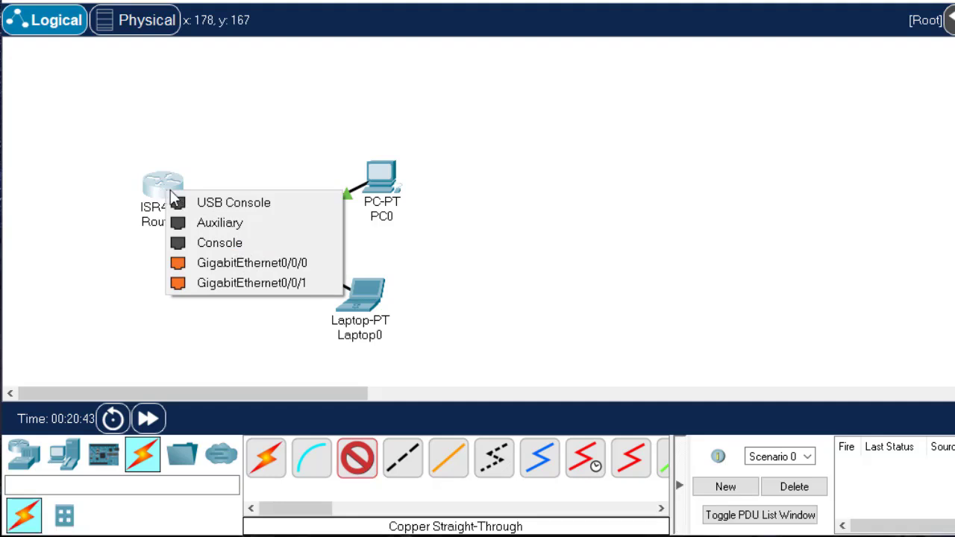
click(278, 263)
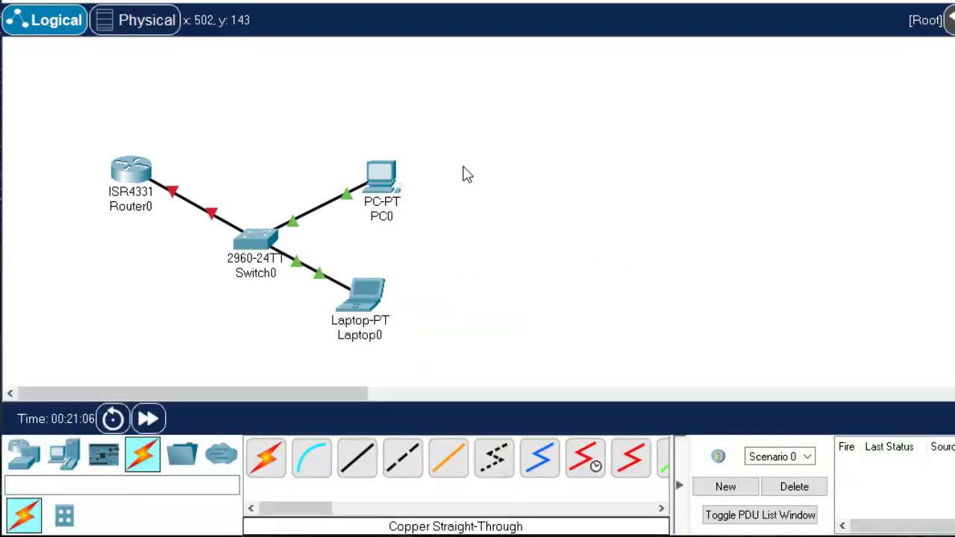
In the physical workspace's Main Wiring Closet, move the laptop off the PC tower onto the free table space to its right
click(144, 23)
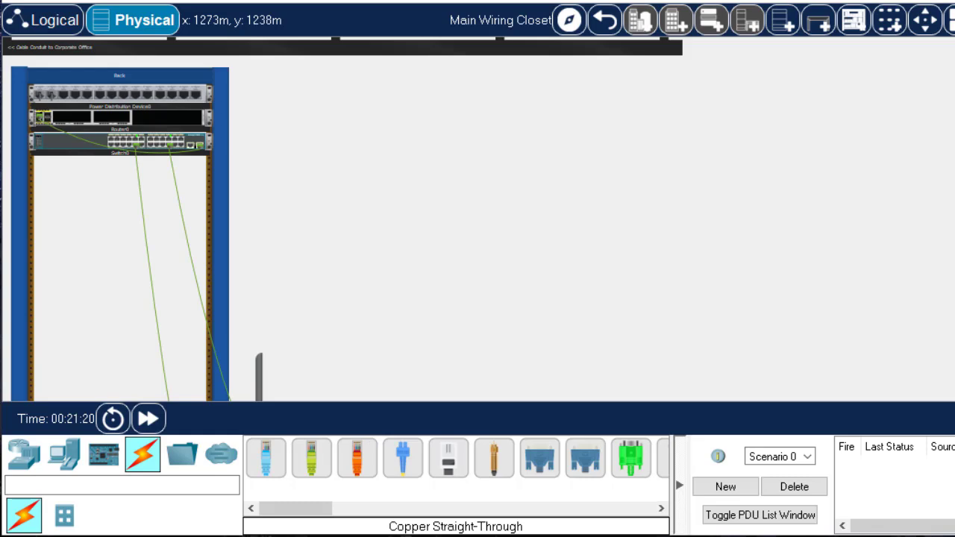
scroll(341, 219, down, 2)
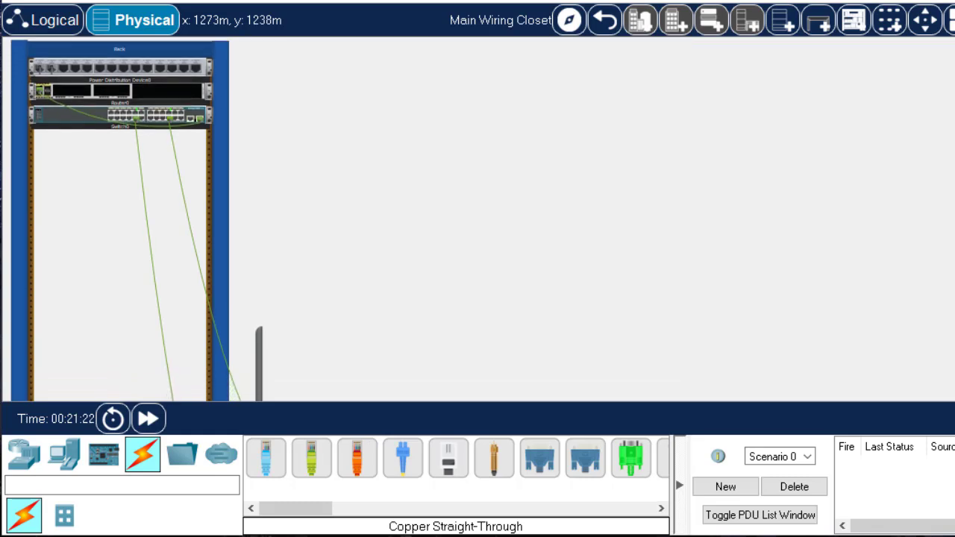
scroll(341, 218, down, 5)
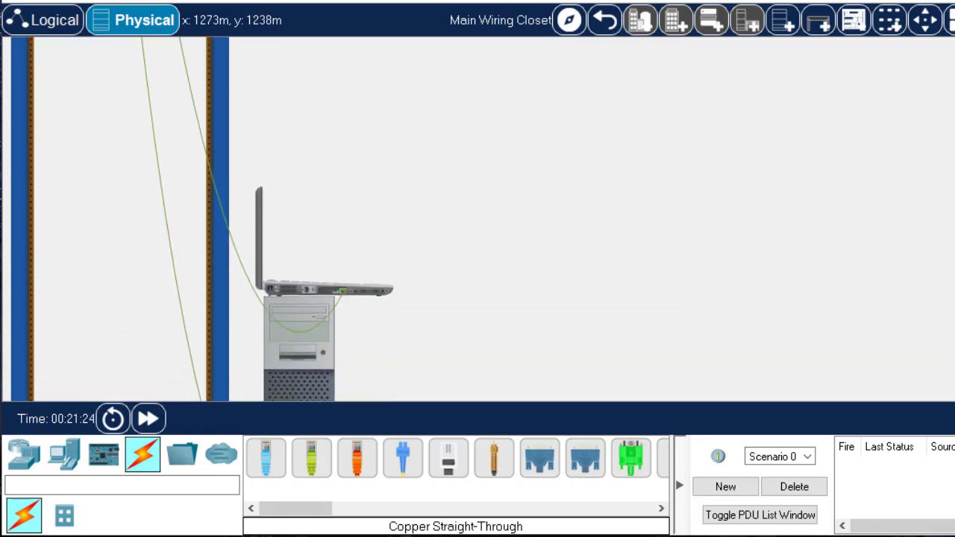
scroll(492, 250, down, 3)
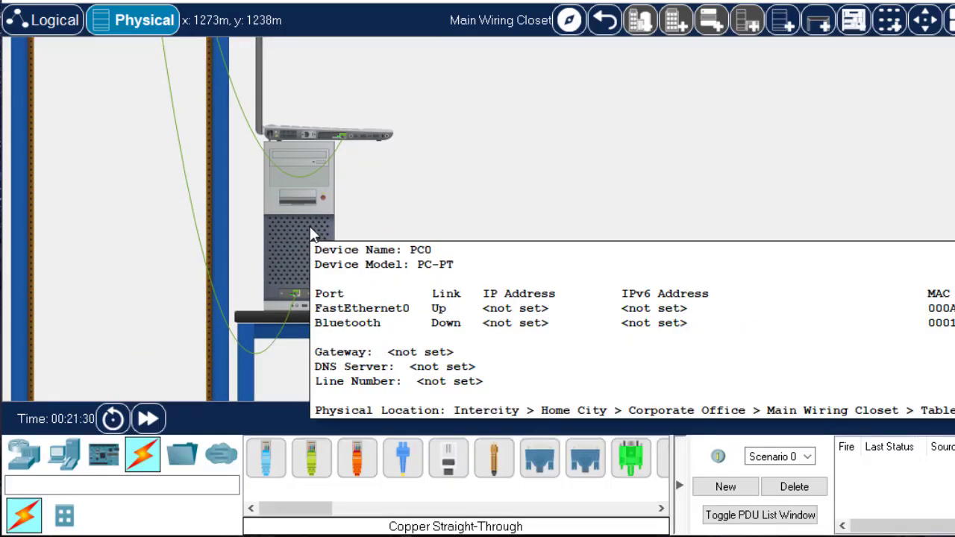
mouse_move(279, 323)
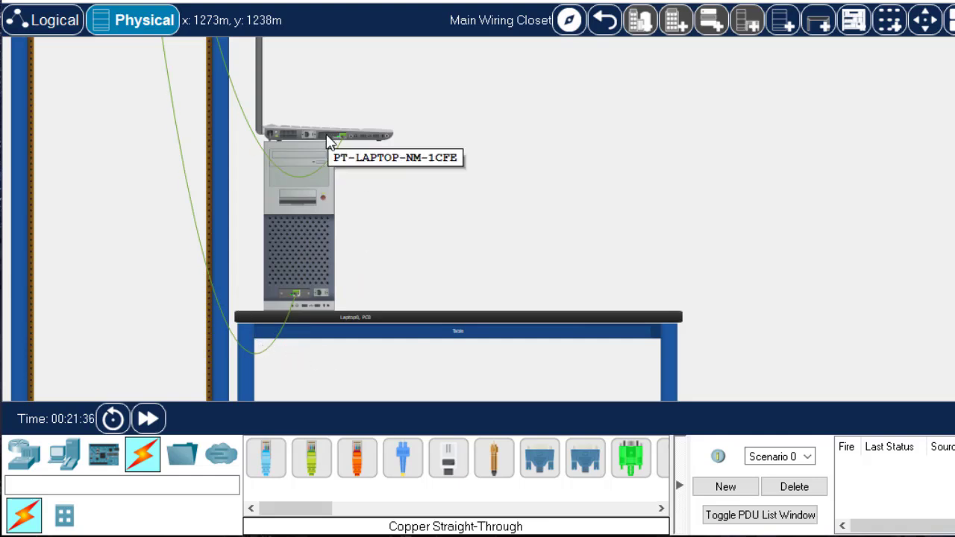
drag(328, 140, 572, 289)
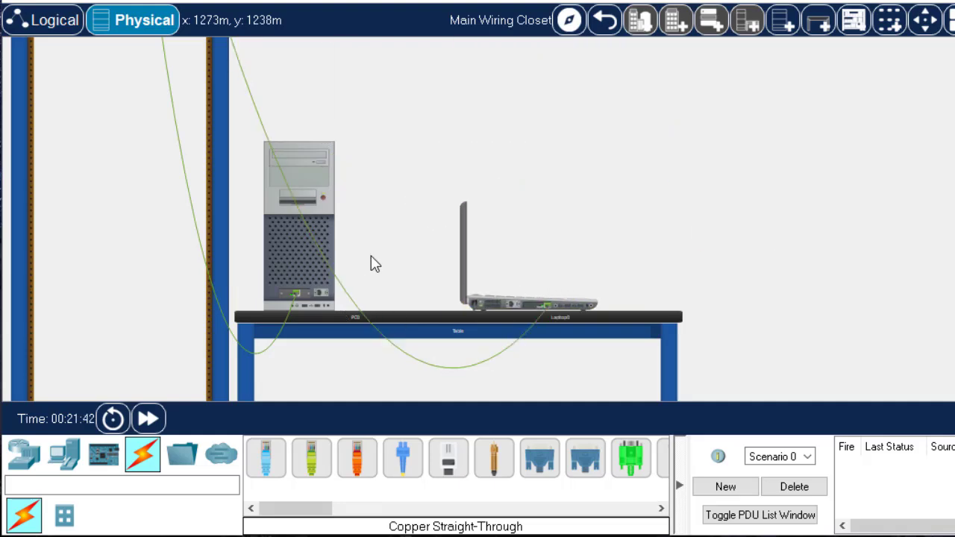
Move the switch and the router lower in the rack so that gaps separate them and the power distribution device
scroll(369, 276, up, 10)
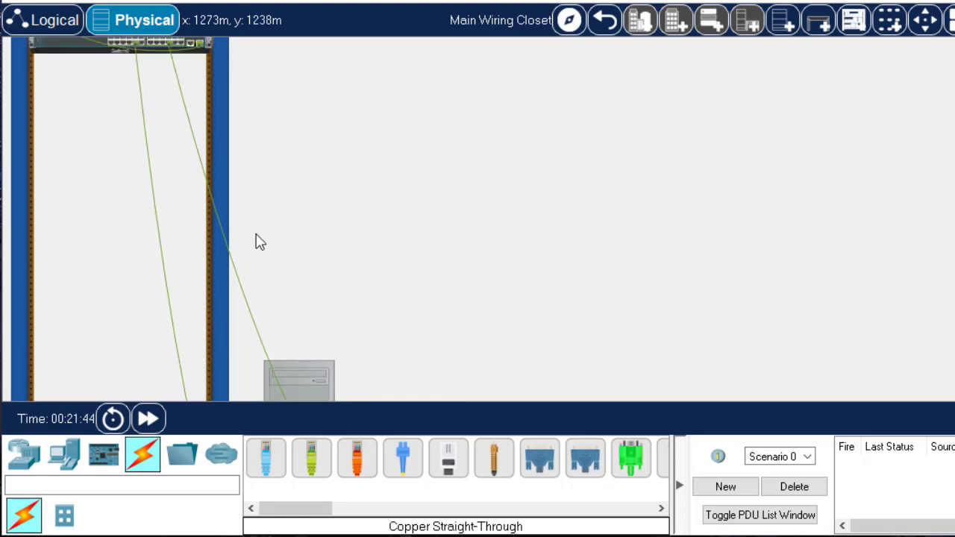
scroll(250, 241, up, 3)
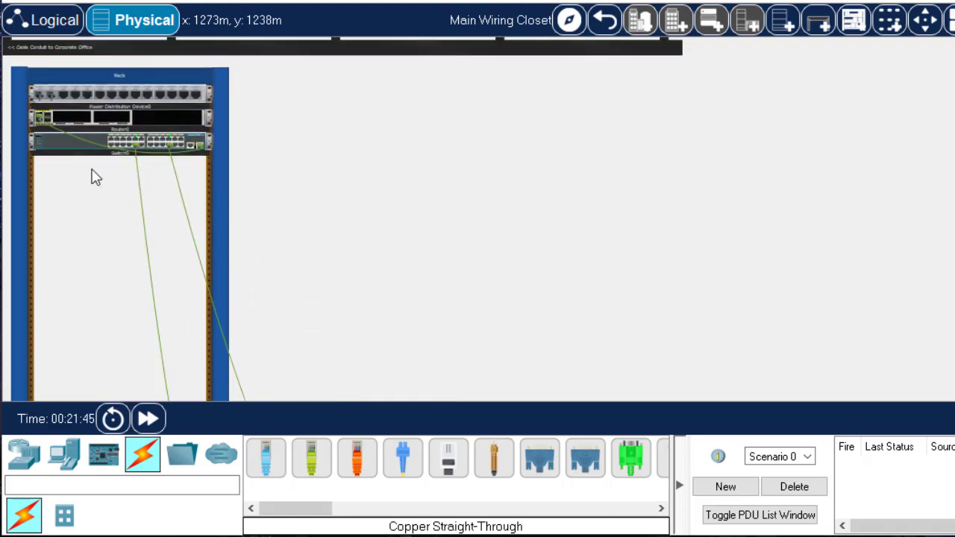
drag(67, 148, 75, 208)
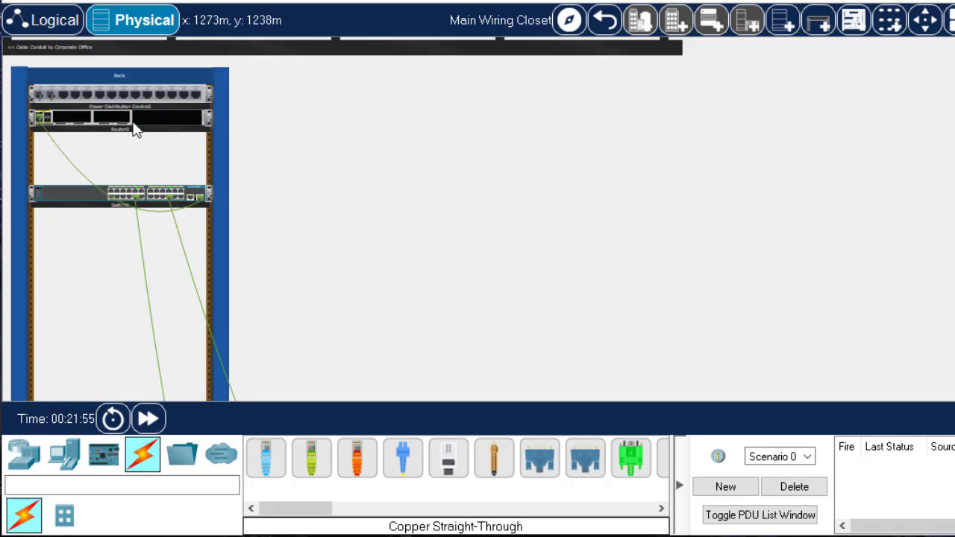
drag(143, 118, 147, 196)
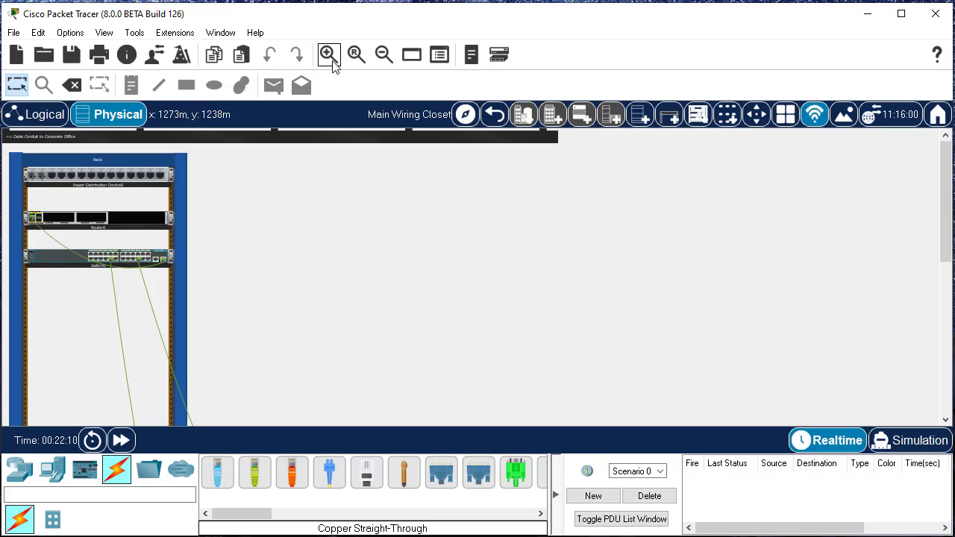
Examine the rack and table cabling up close, including the options available for the cable running to the PC
click(330, 52)
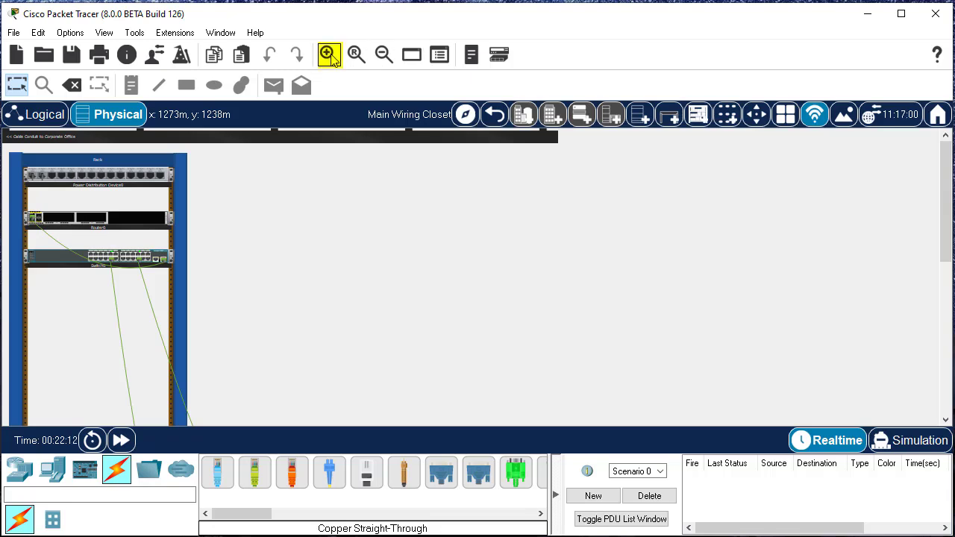
click(332, 59)
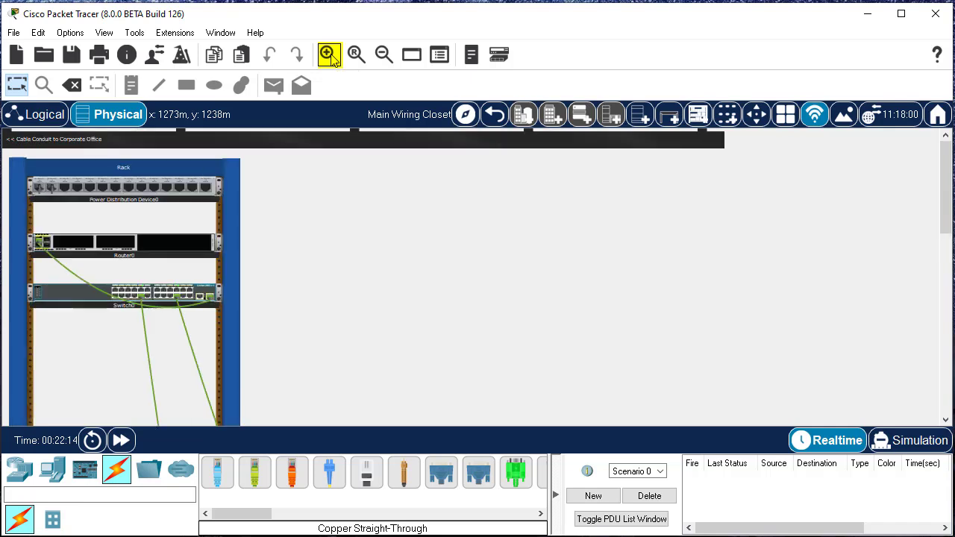
click(330, 56)
click(330, 56)
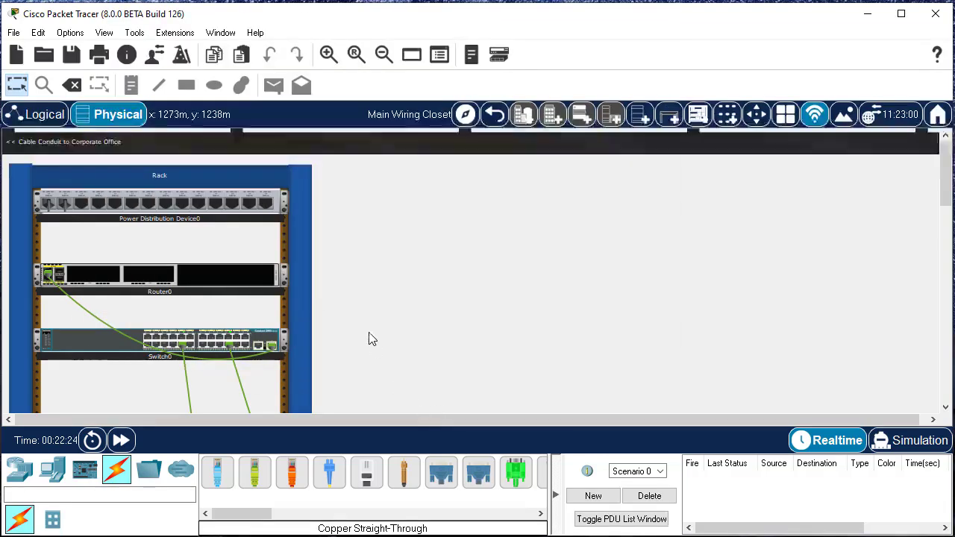
scroll(566, 311, down, 5)
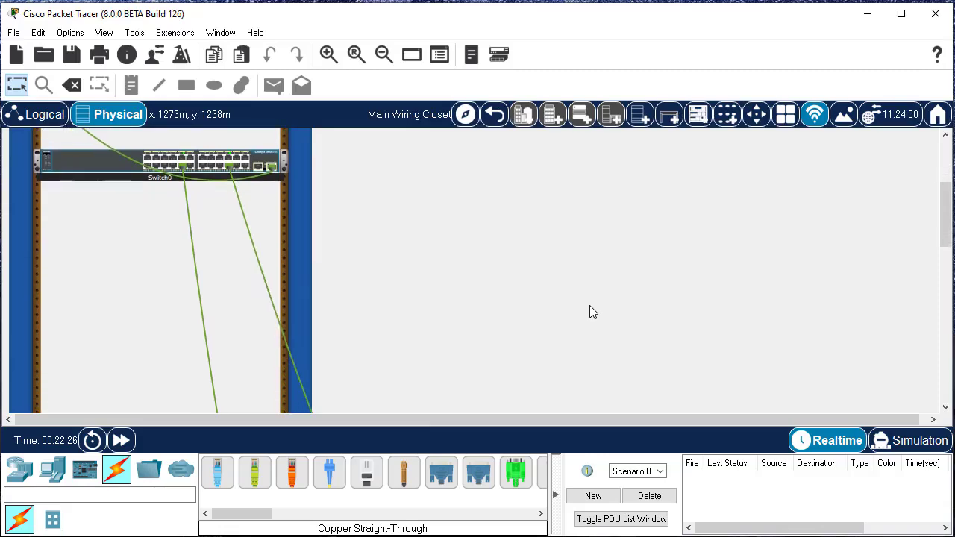
scroll(463, 305, down, 10)
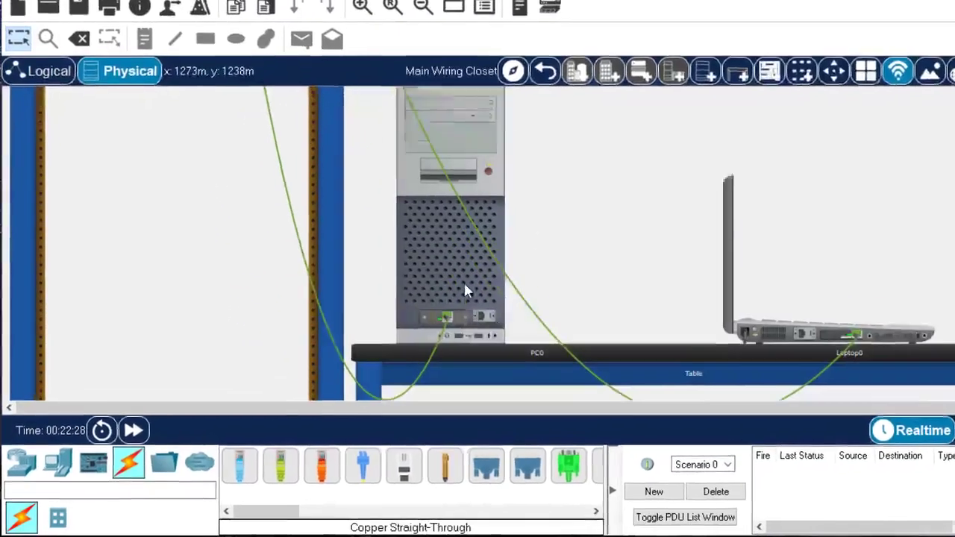
scroll(464, 289, down, 1)
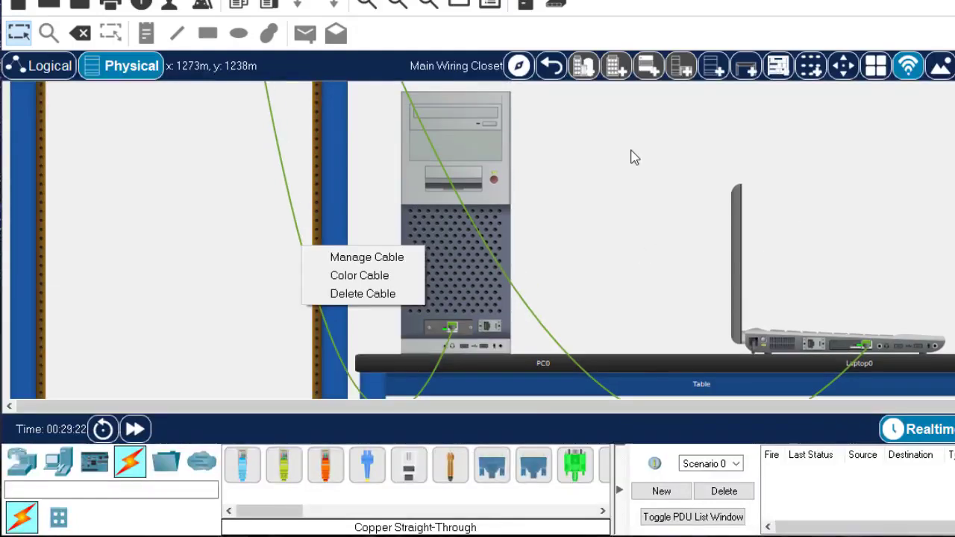
click(634, 158)
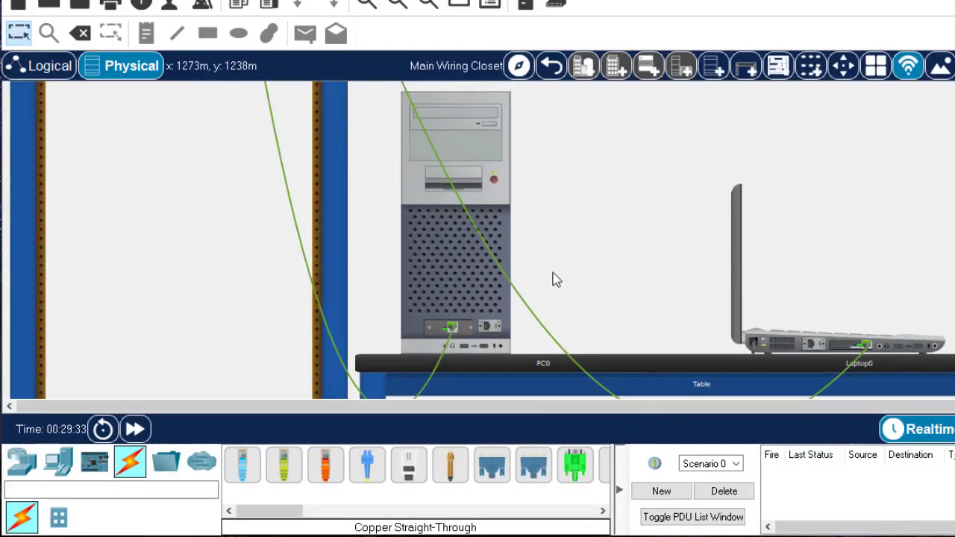
right_click(314, 298)
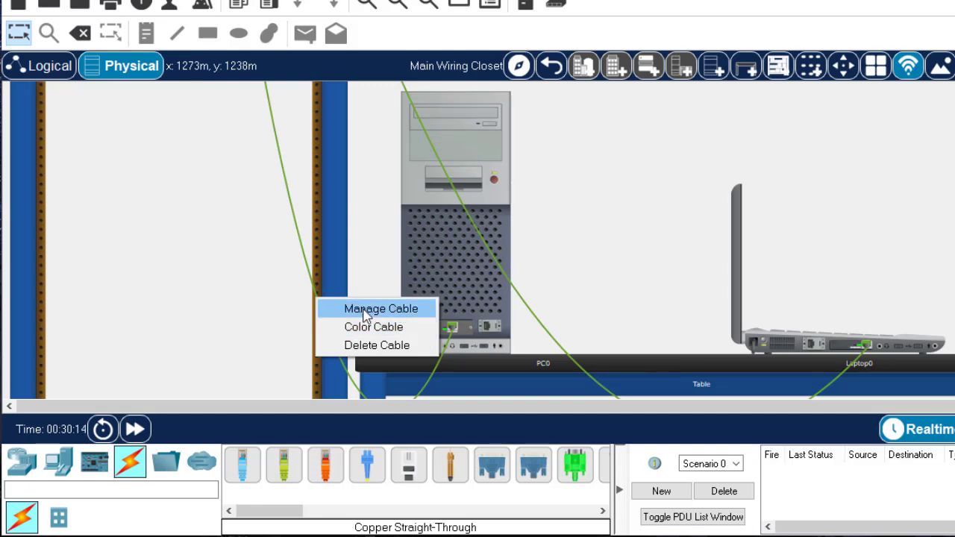
click(342, 250)
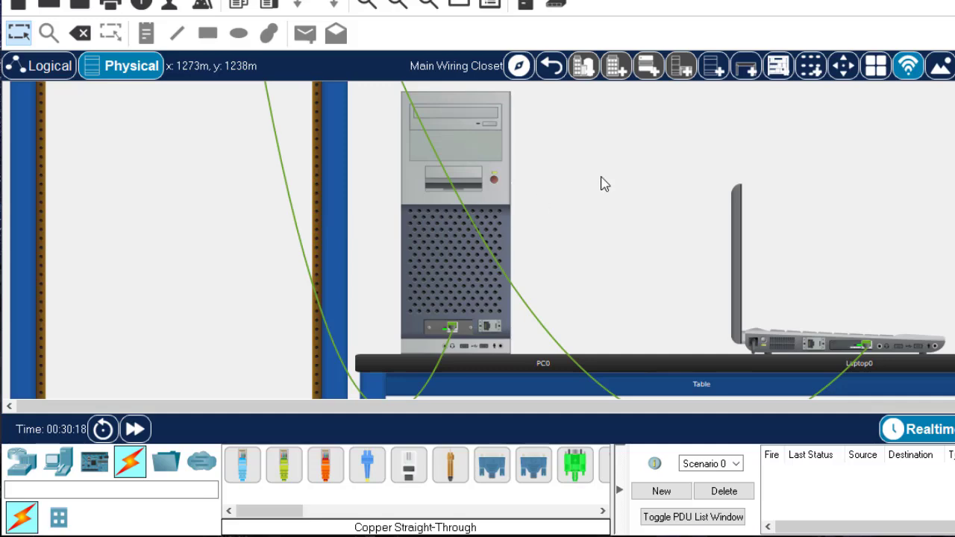
Turn cable management on for all of the rack switch's cables, and off again
scroll(641, 130, up, 5)
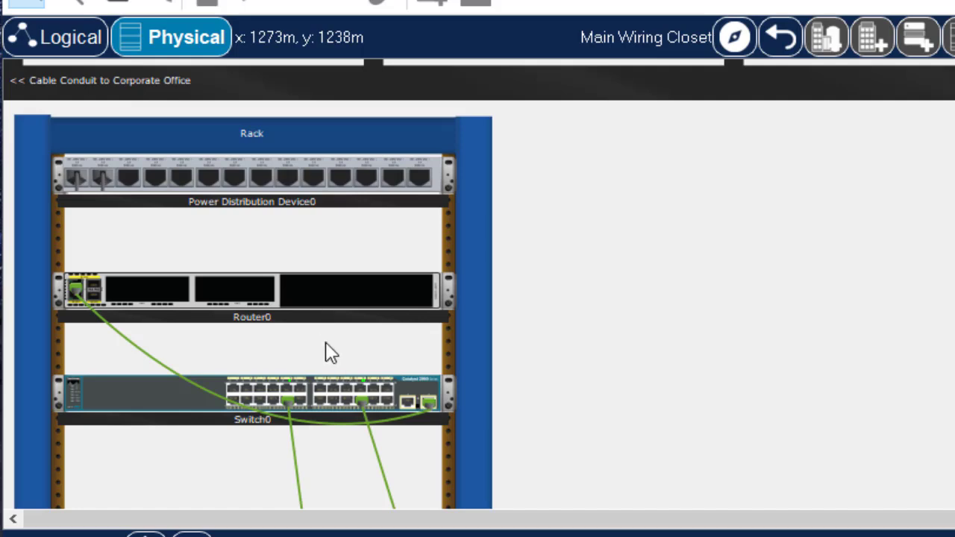
right_click(413, 384)
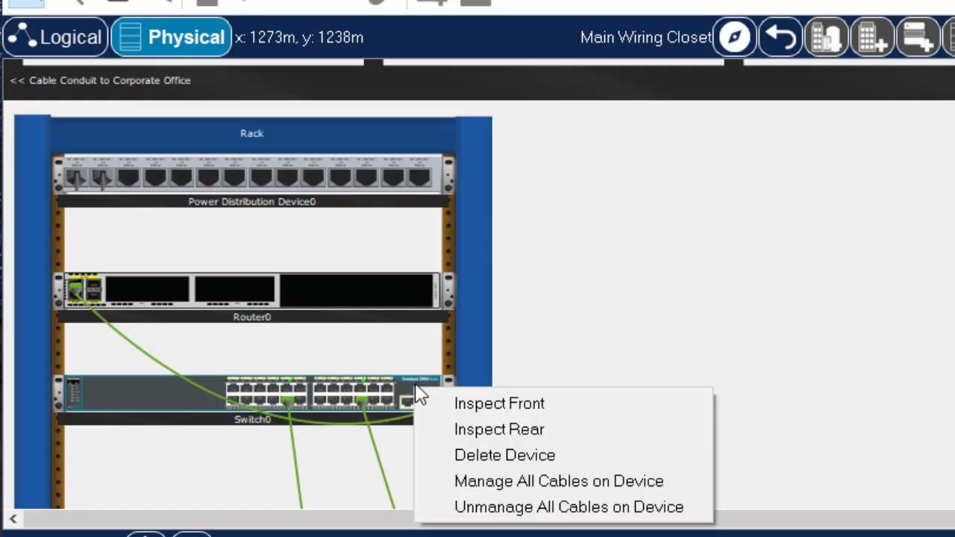
click(505, 481)
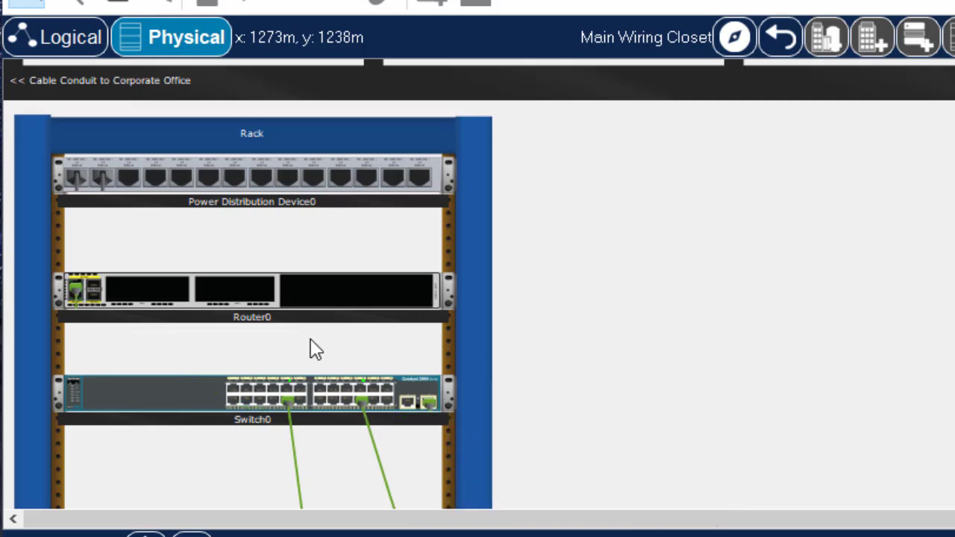
click(116, 316)
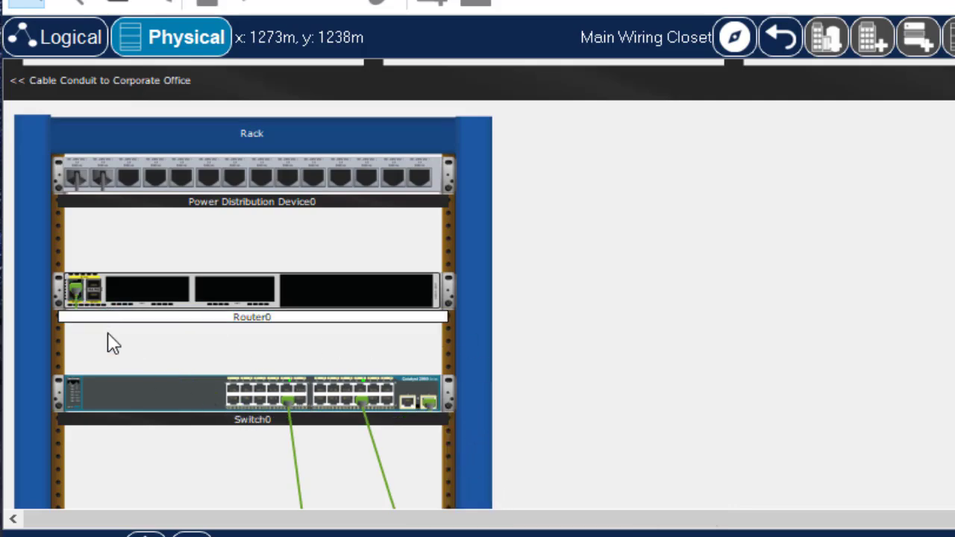
click(473, 355)
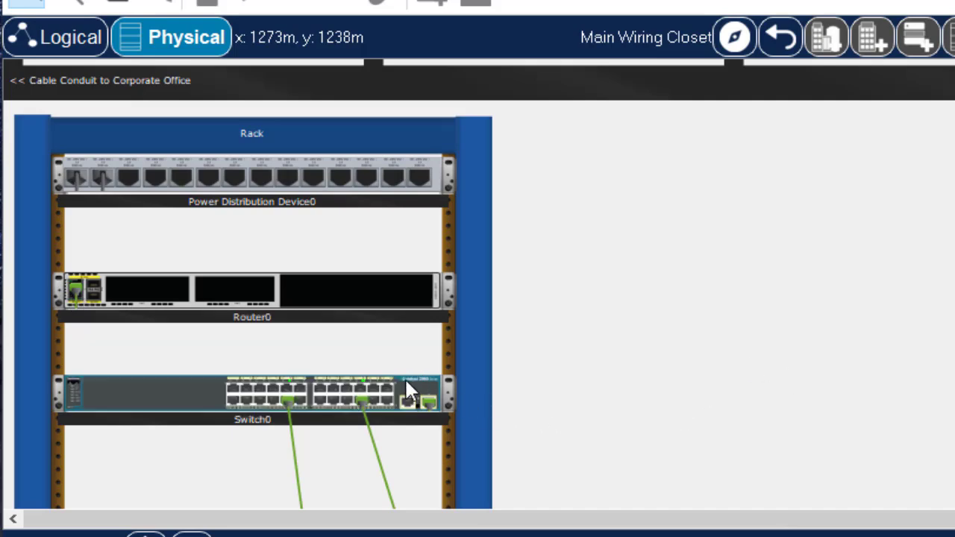
right_click(406, 379)
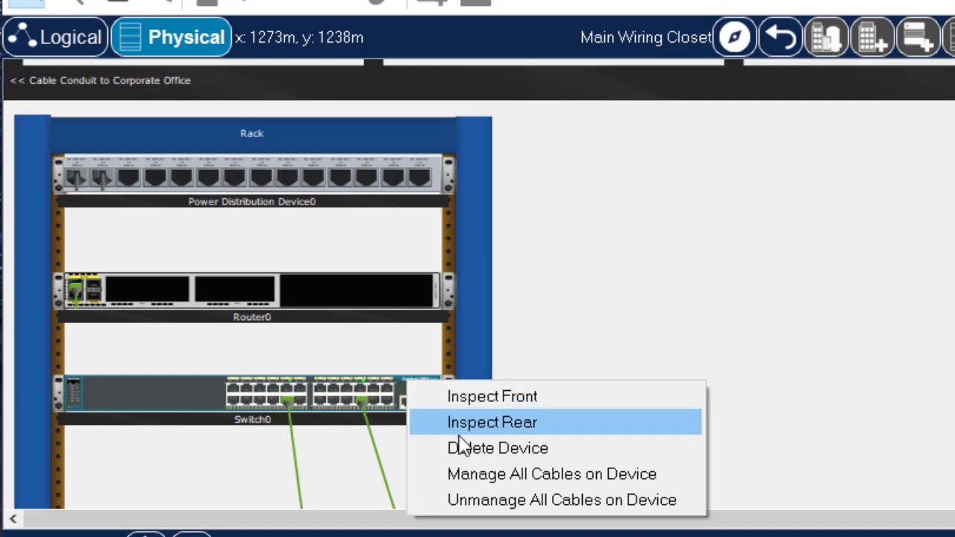
click(465, 502)
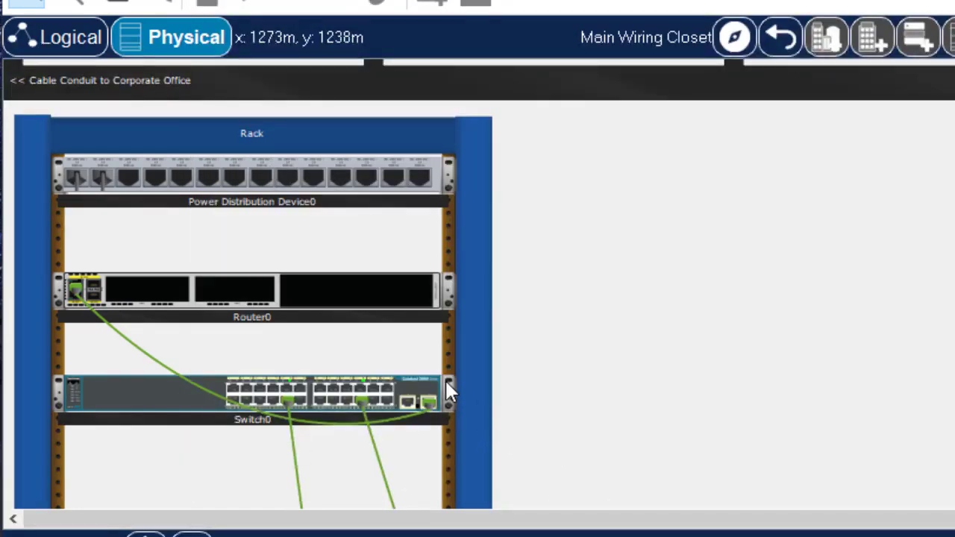
Inspect the switch's front panel enlarged, checking the connection details of each cabled port, and close the view
right_click(419, 394)
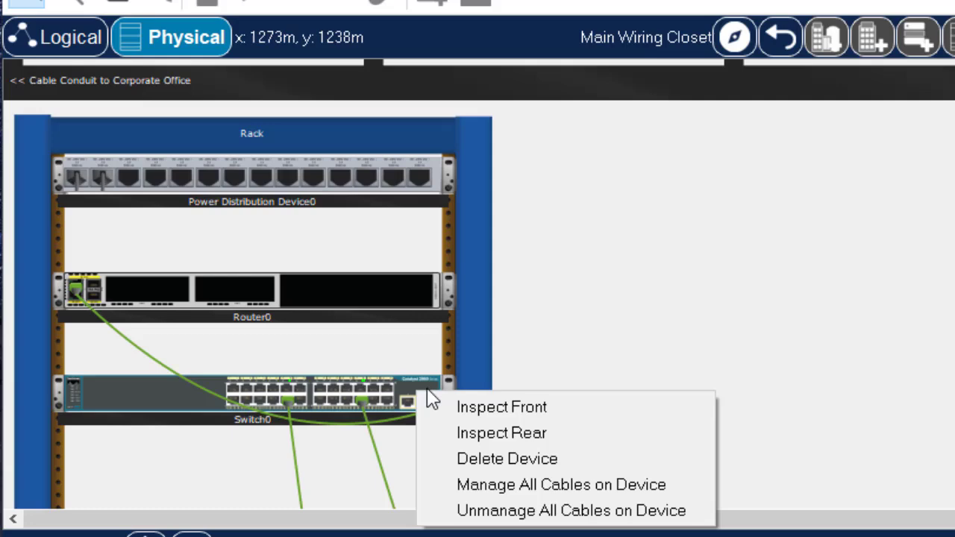
click(513, 407)
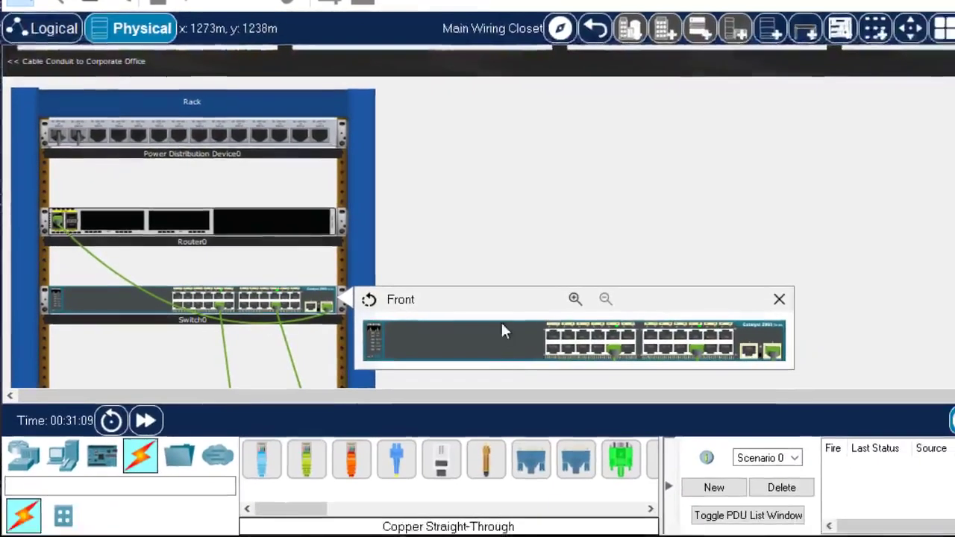
click(574, 299)
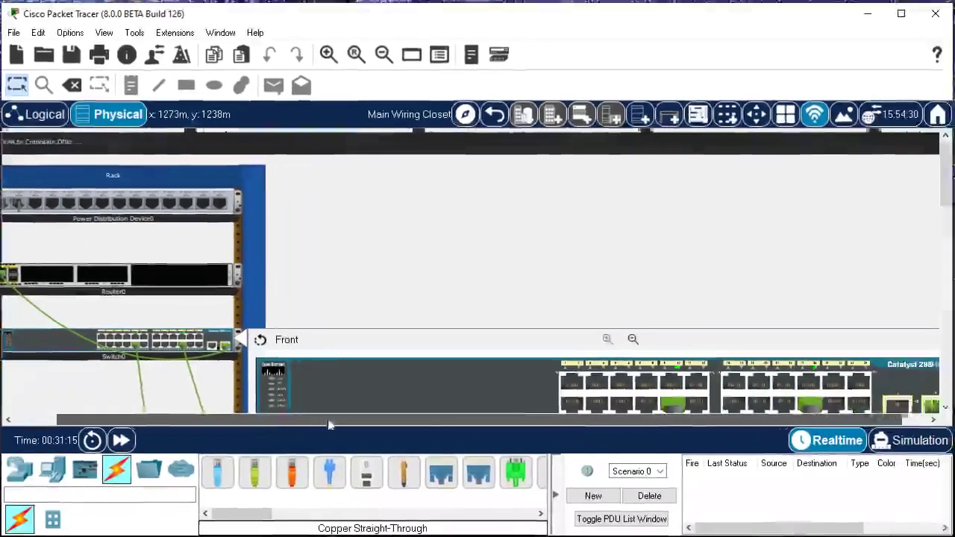
drag(329, 424, 426, 420)
drag(947, 192, 947, 211)
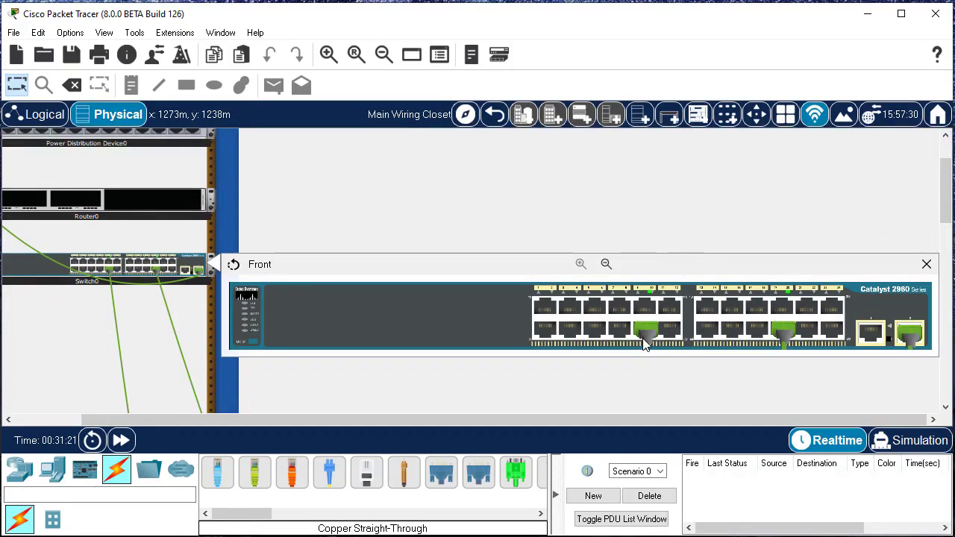
mouse_move(645, 340)
mouse_move(780, 342)
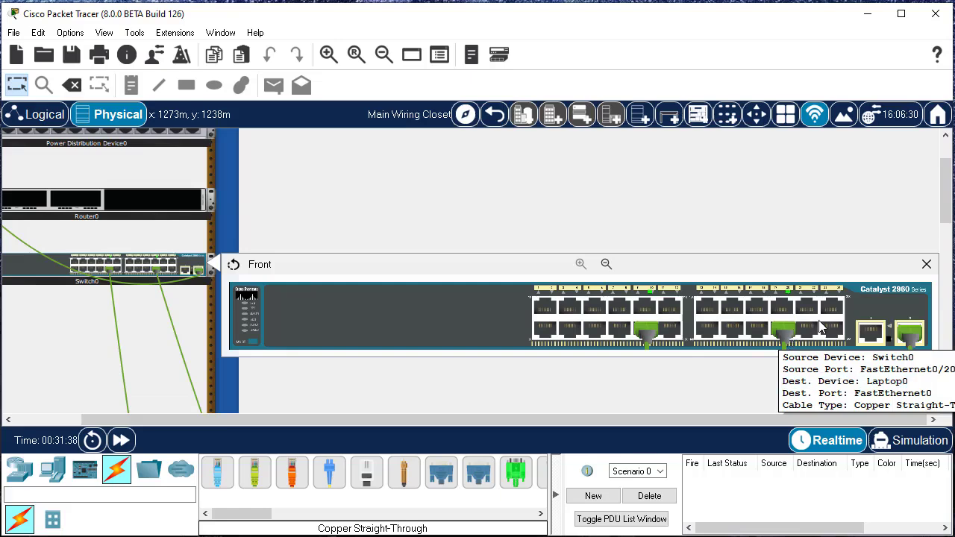
mouse_move(901, 339)
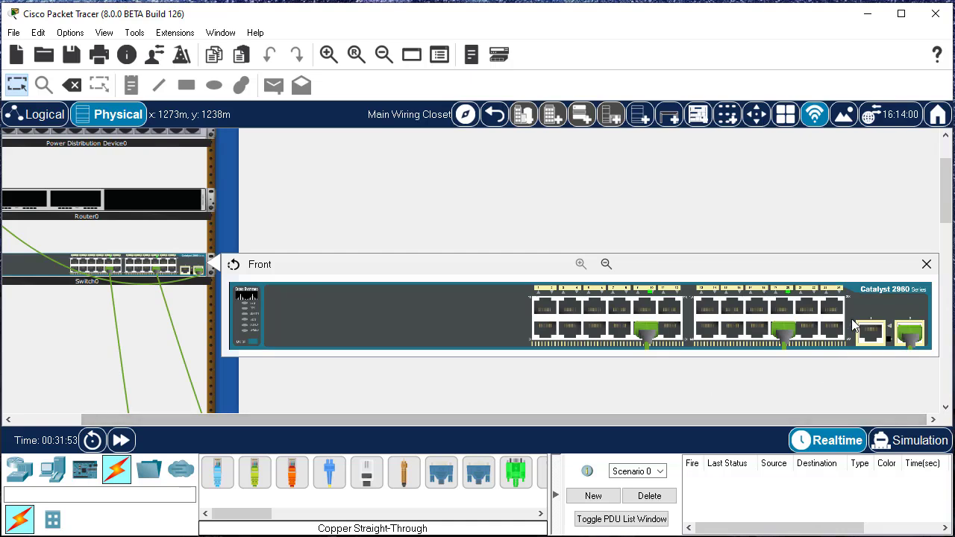
click(925, 265)
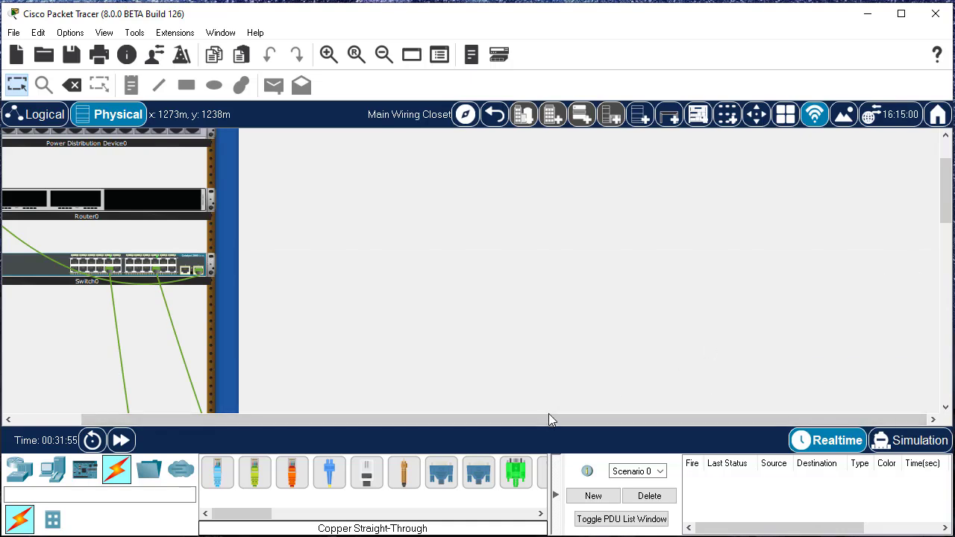
Inspect the switch's rear panel enlarged, including its console port and power inlet, and close the view
drag(541, 424, 350, 405)
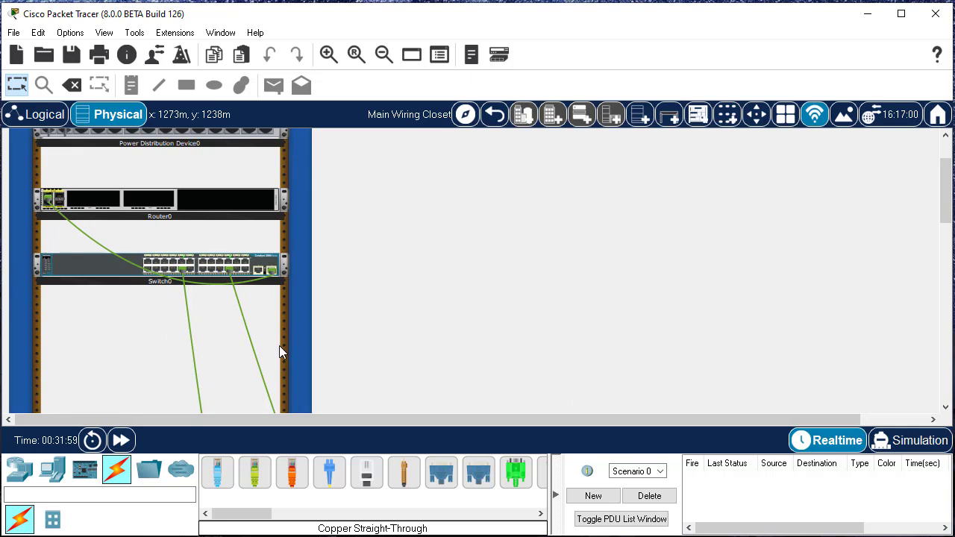
right_click(269, 266)
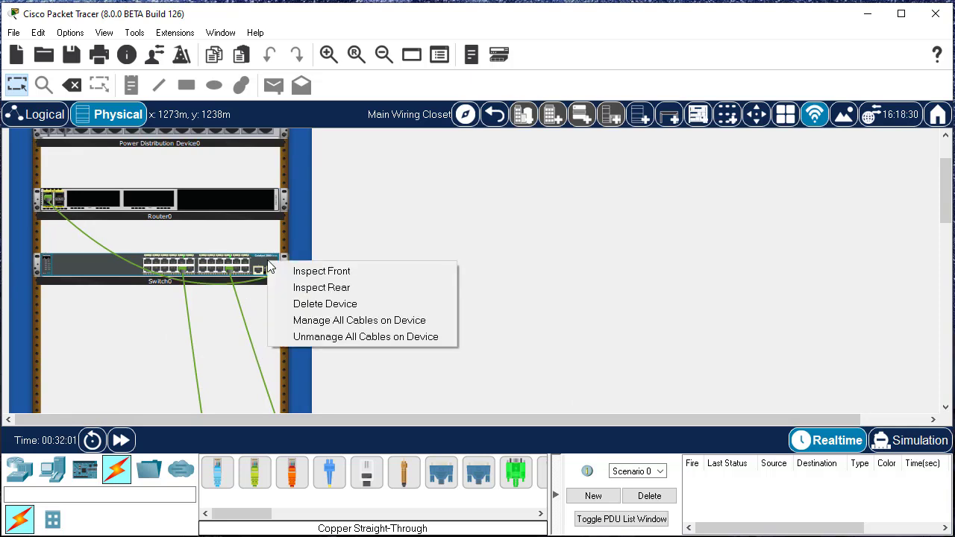
click(354, 289)
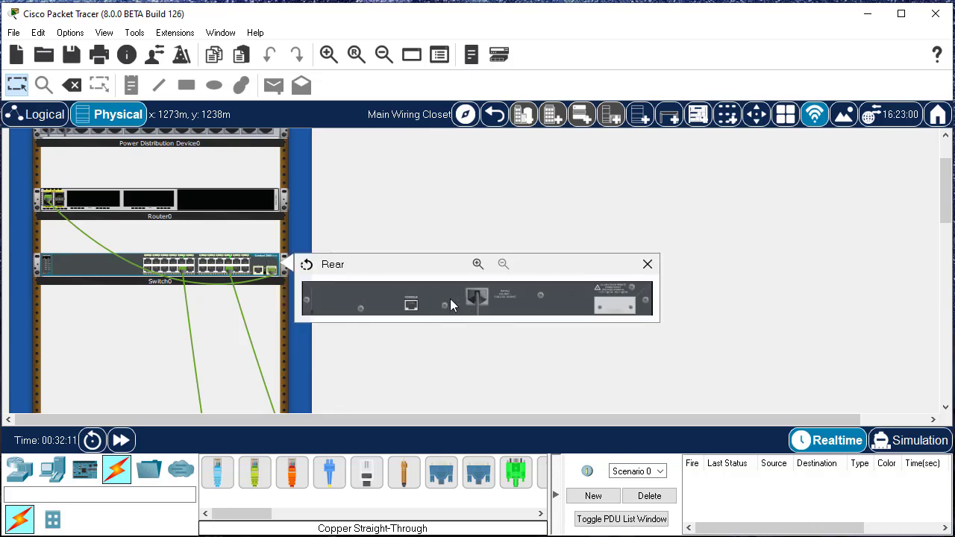
click(477, 265)
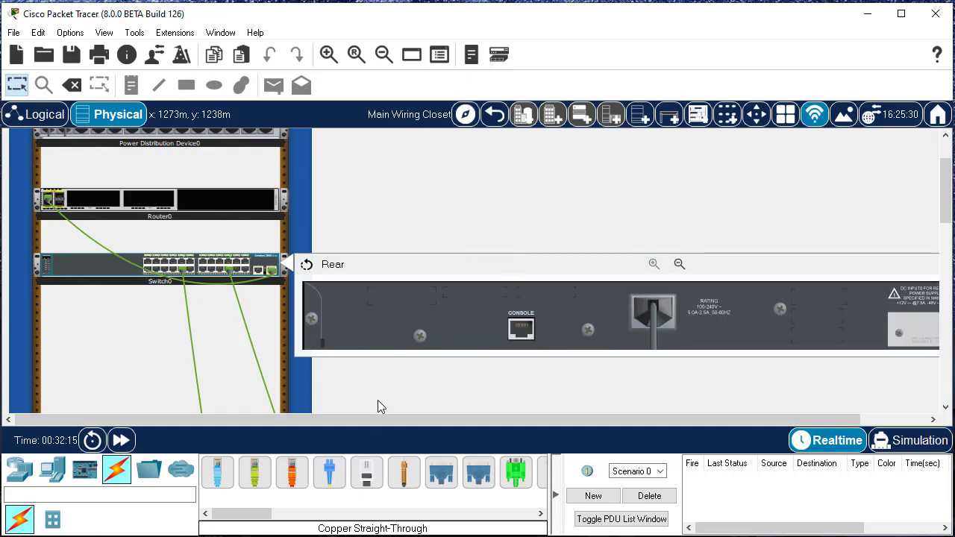
drag(379, 417, 483, 422)
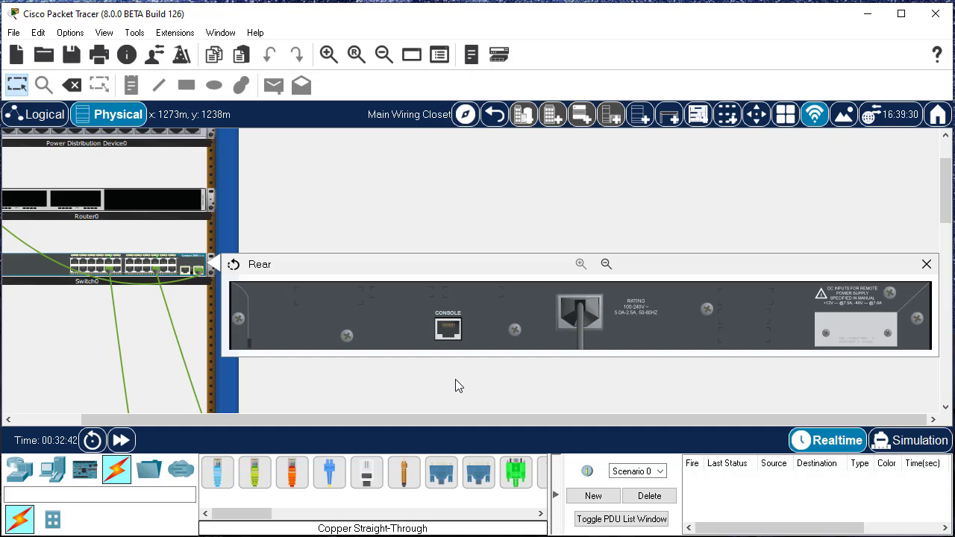
click(926, 264)
Inspect the router's front panel enlarged across its full width, and close the view
drag(514, 419, 350, 413)
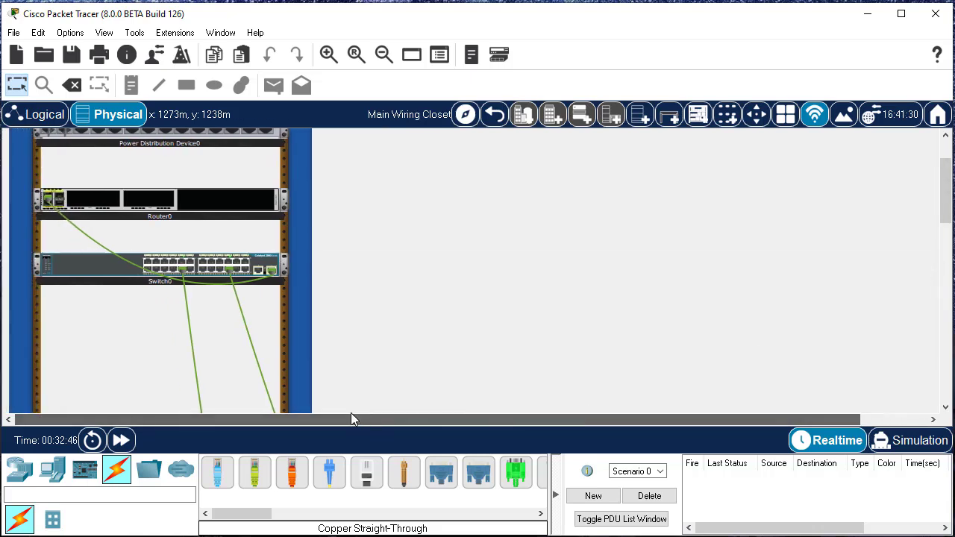
right_click(179, 207)
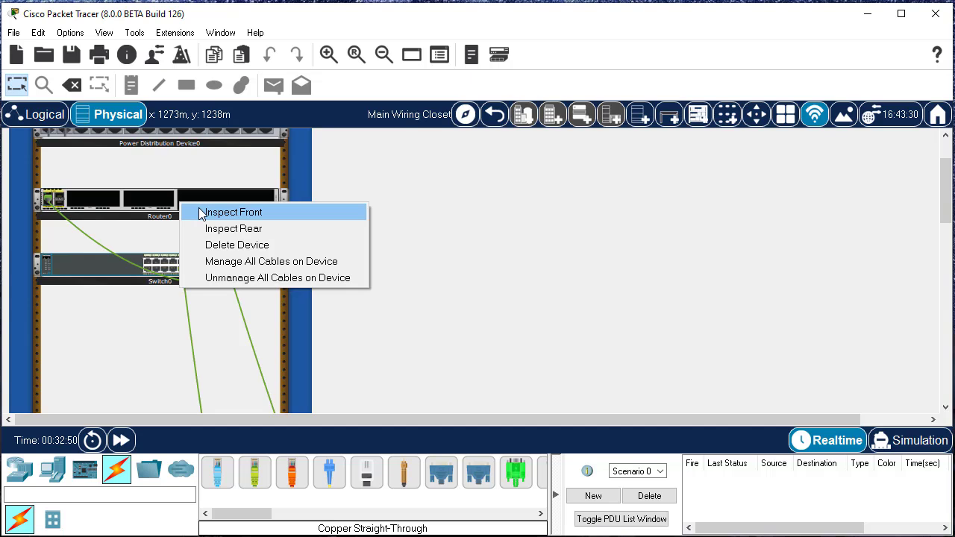
click(201, 214)
click(473, 198)
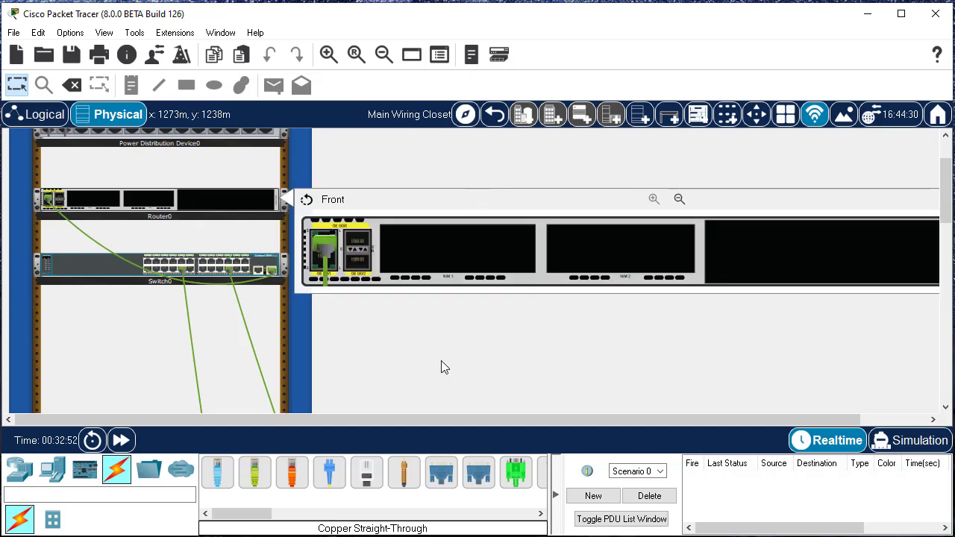
drag(416, 424, 482, 409)
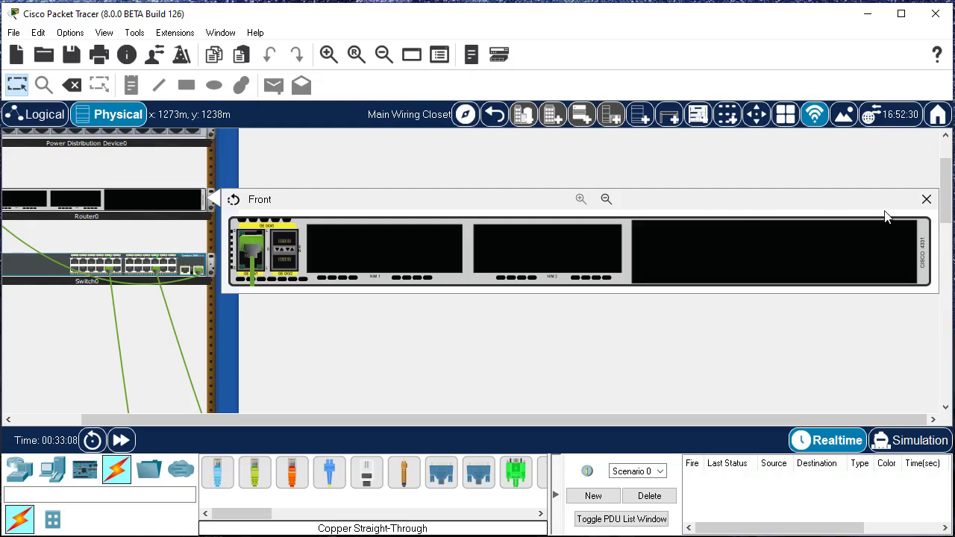
click(926, 201)
Open an enlarged view of the router's rear panel and examine its ports and power switch
right_click(165, 199)
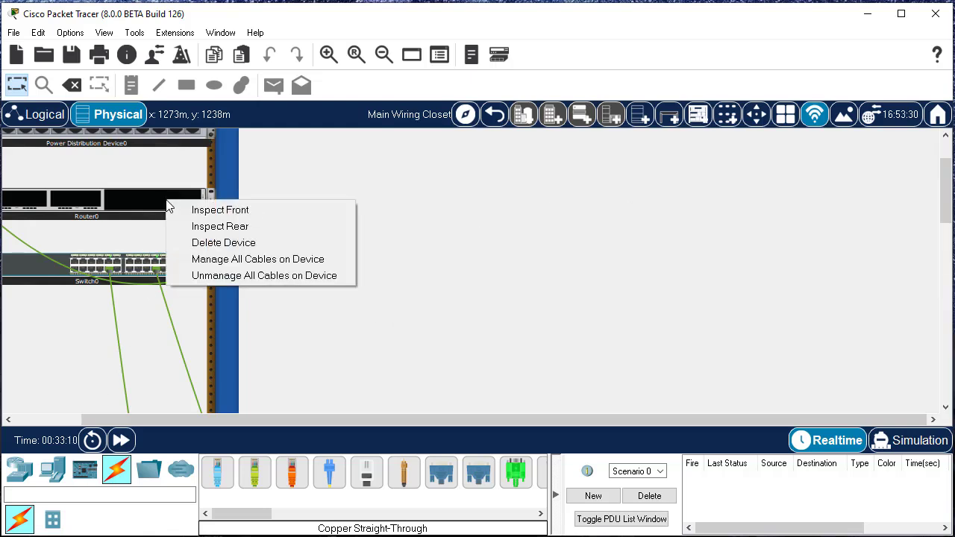
click(228, 228)
click(404, 199)
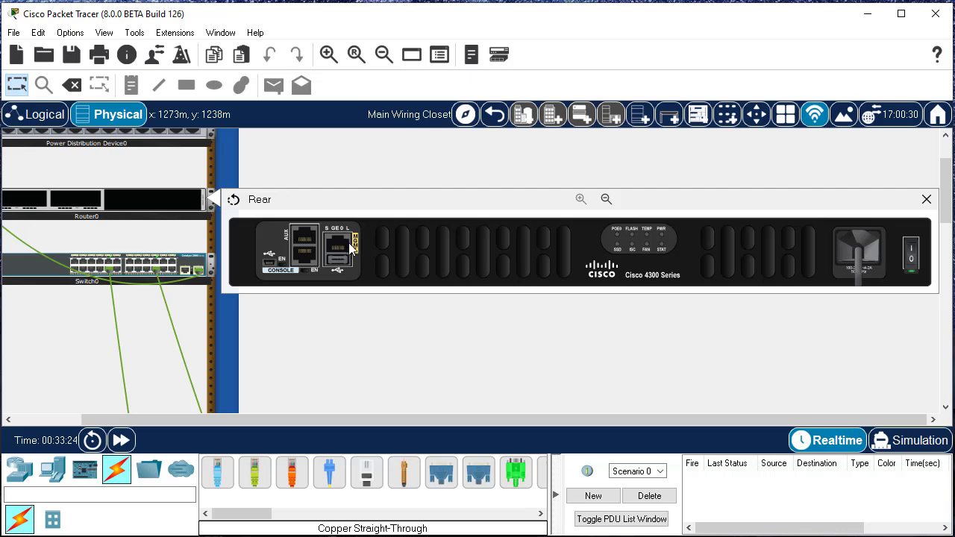
Power the router off and back on at its rear switch, and close the rear view
click(911, 254)
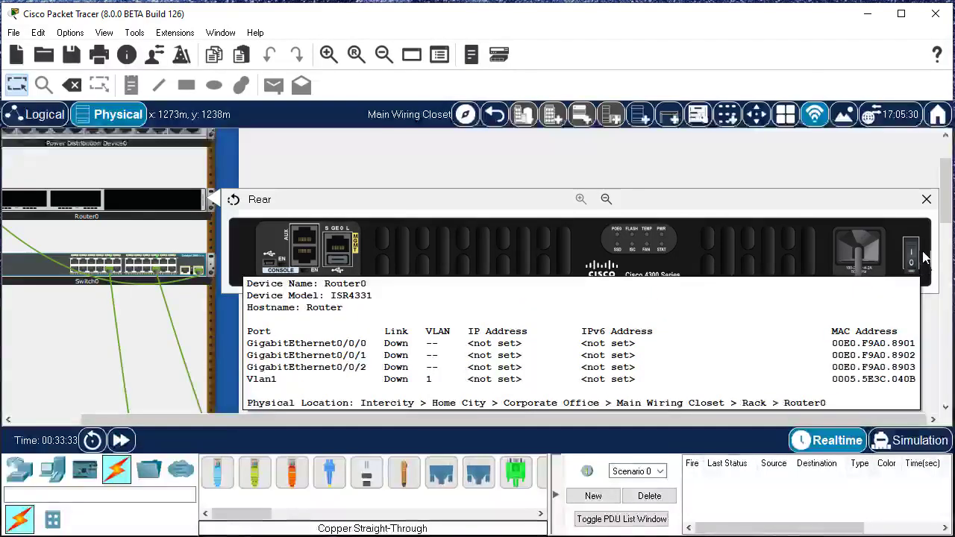
click(911, 254)
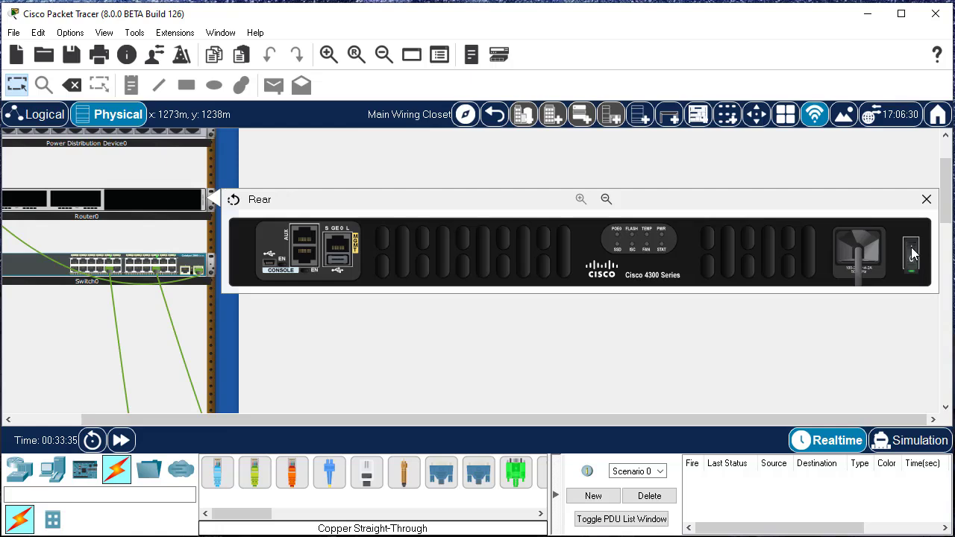
drag(715, 417, 659, 428)
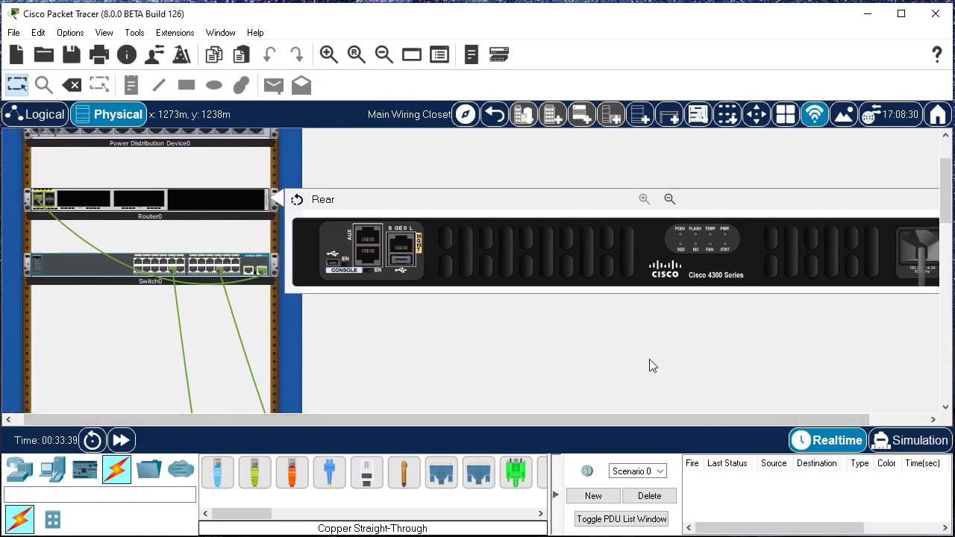
drag(579, 422, 683, 418)
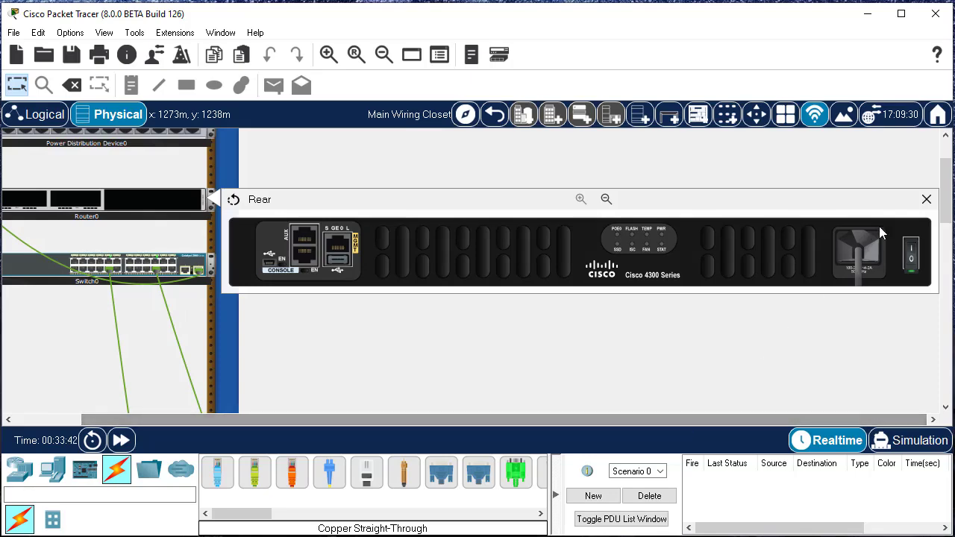
click(926, 200)
Add a Server-PT end device to the free rack space below the switch
drag(472, 415, 351, 419)
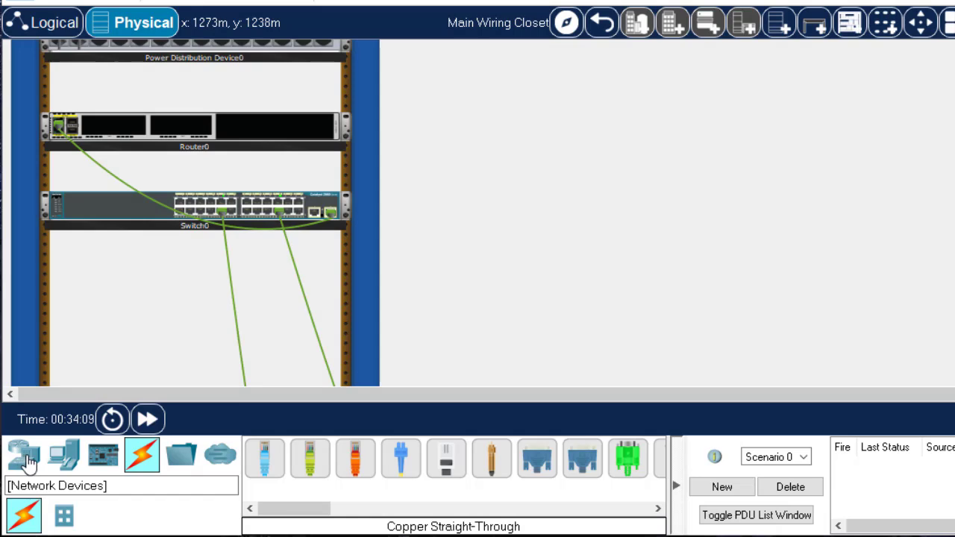
click(65, 455)
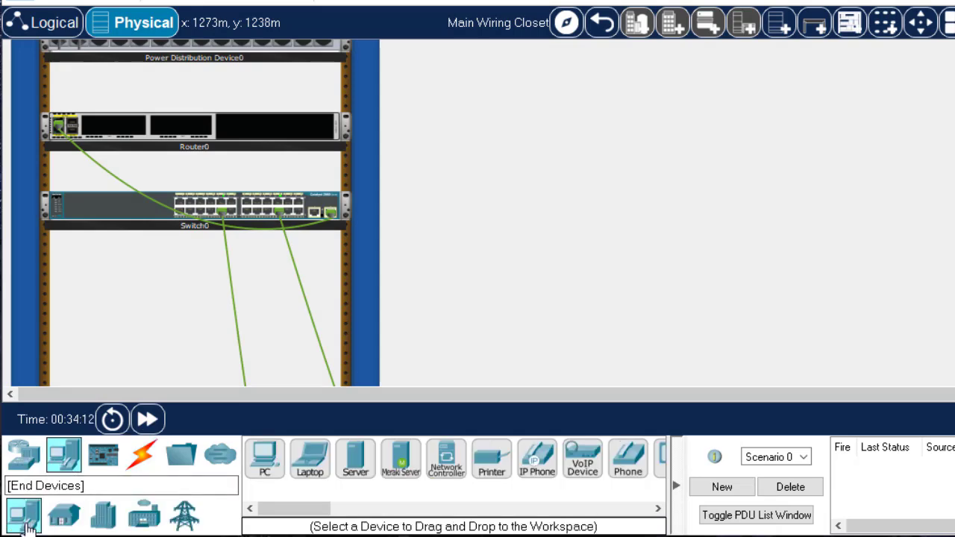
click(356, 467)
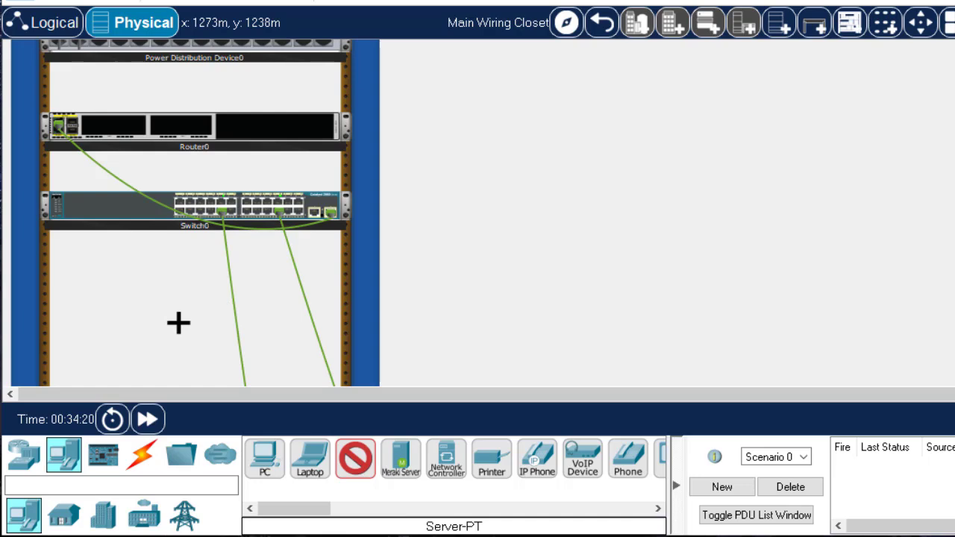
click(206, 326)
scroll(206, 321, down, 3)
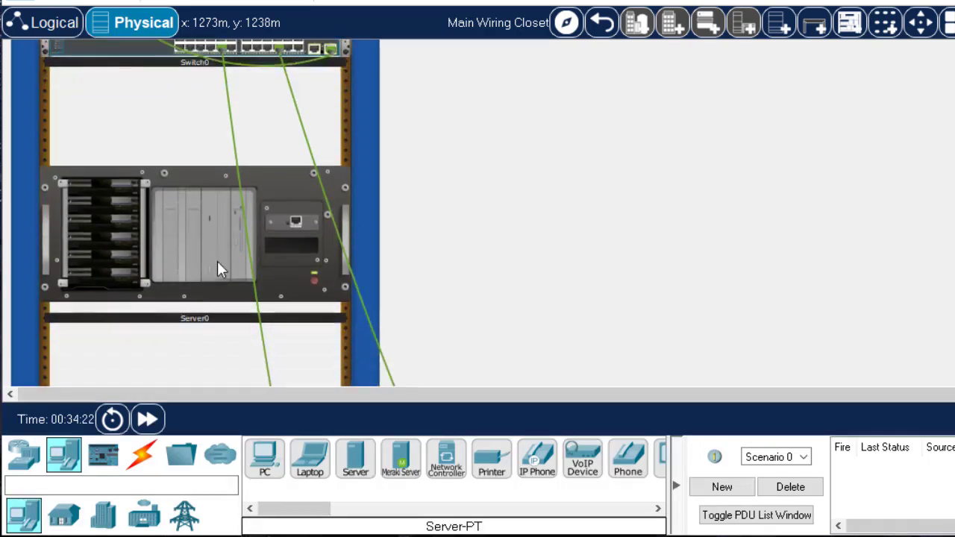
scroll(161, 190, up, 1)
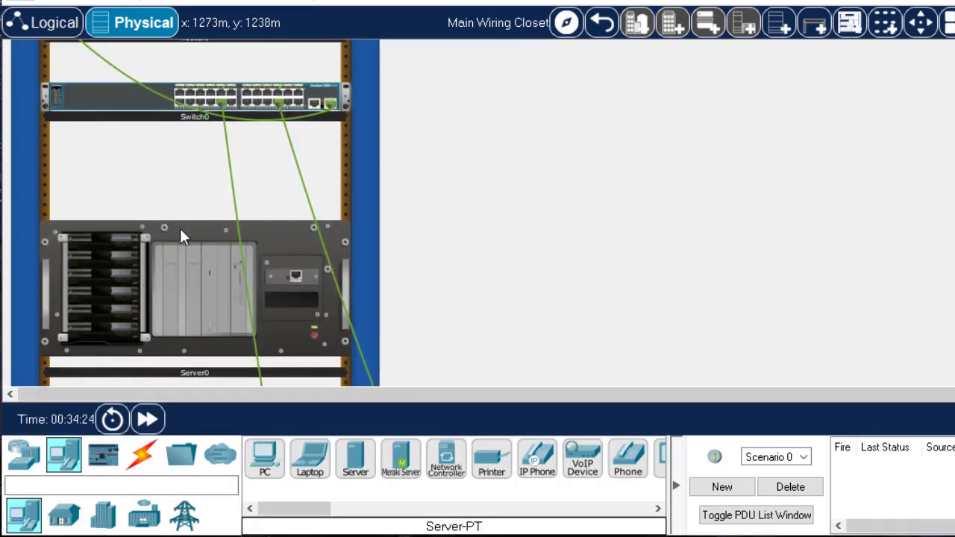
scroll(231, 319, up, 1)
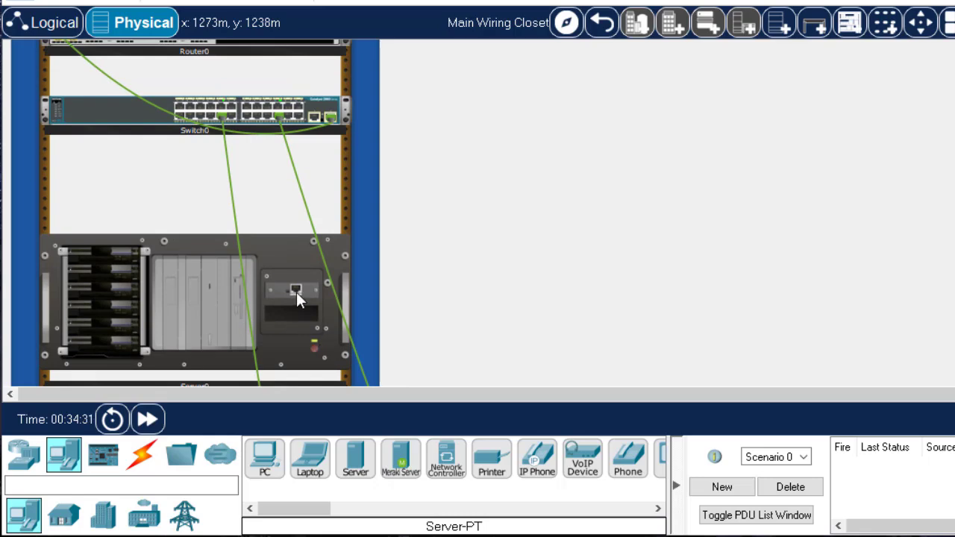
Connect the server's FastEthernet0 port to the switch's FastEthernet0/24 port with a Copper Straight-Through cable, using an enlarged view of the switch's front
click(149, 461)
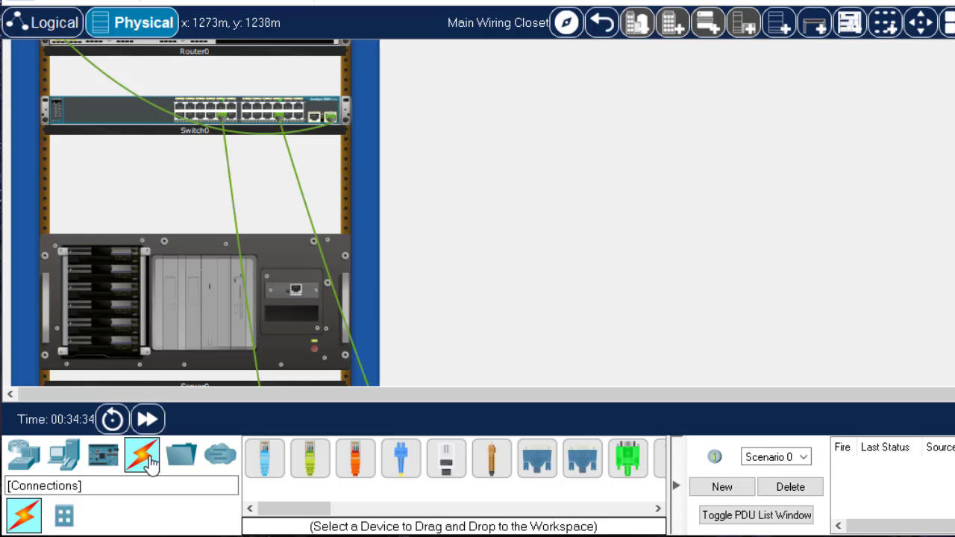
click(314, 470)
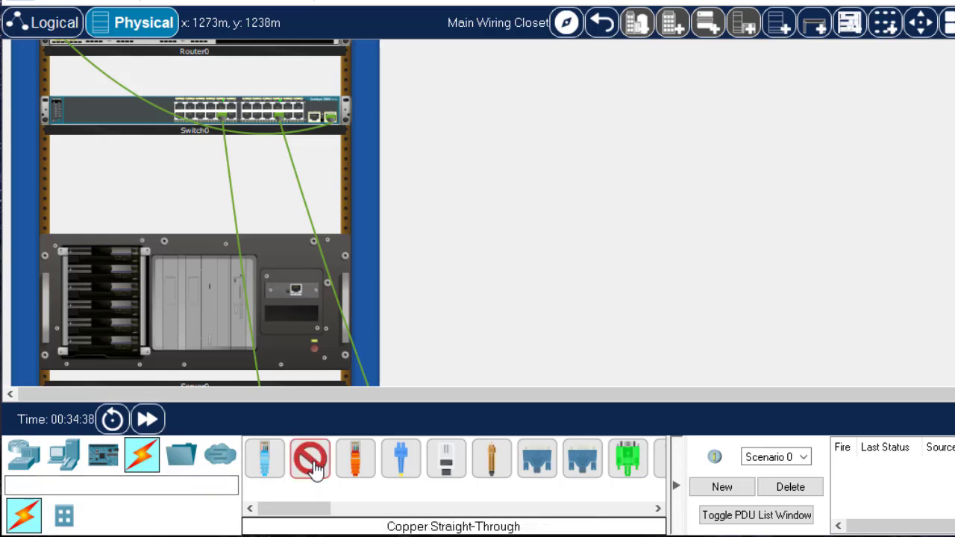
click(296, 289)
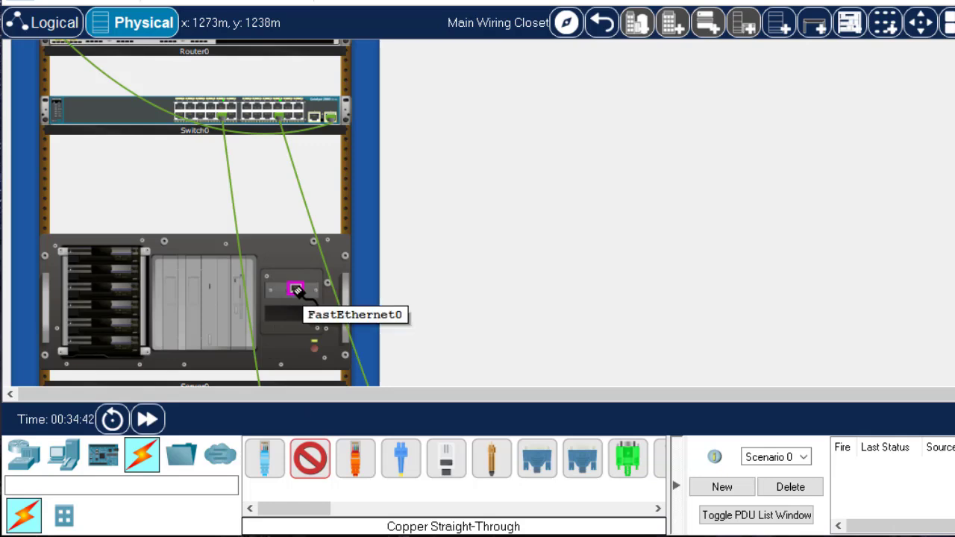
click(296, 289)
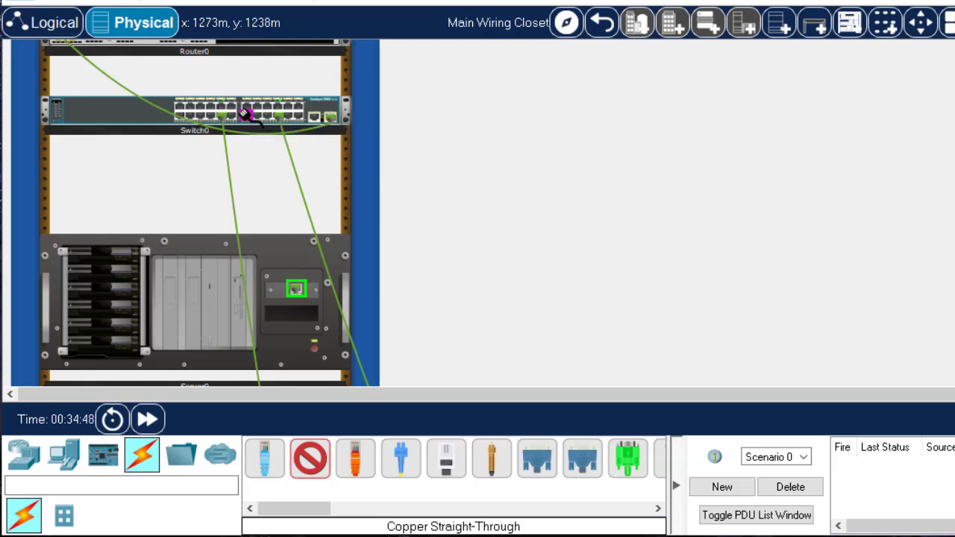
right_click(111, 119)
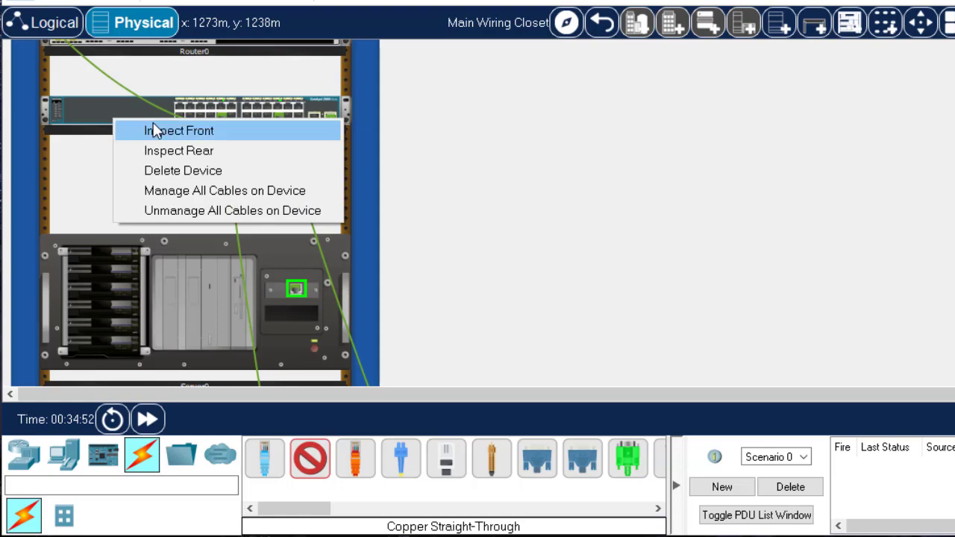
click(155, 131)
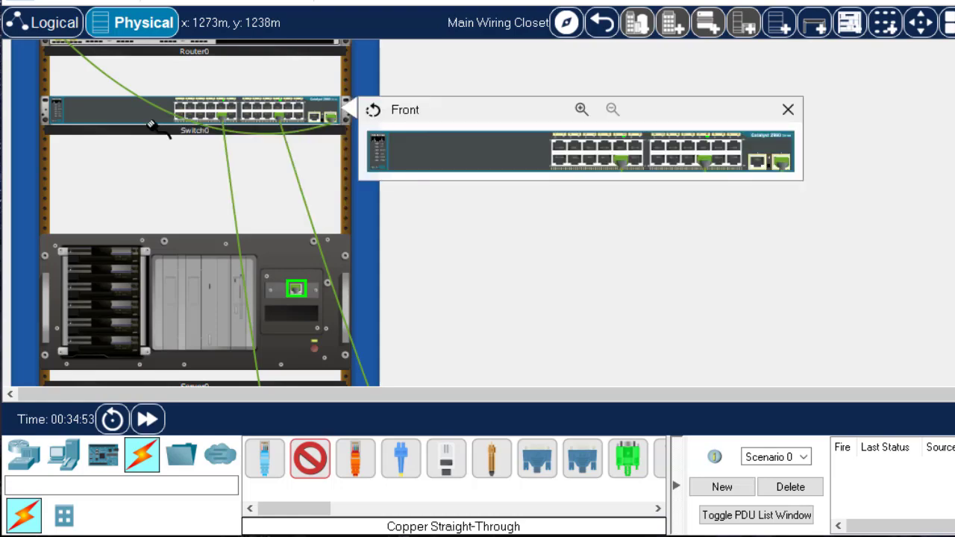
click(579, 110)
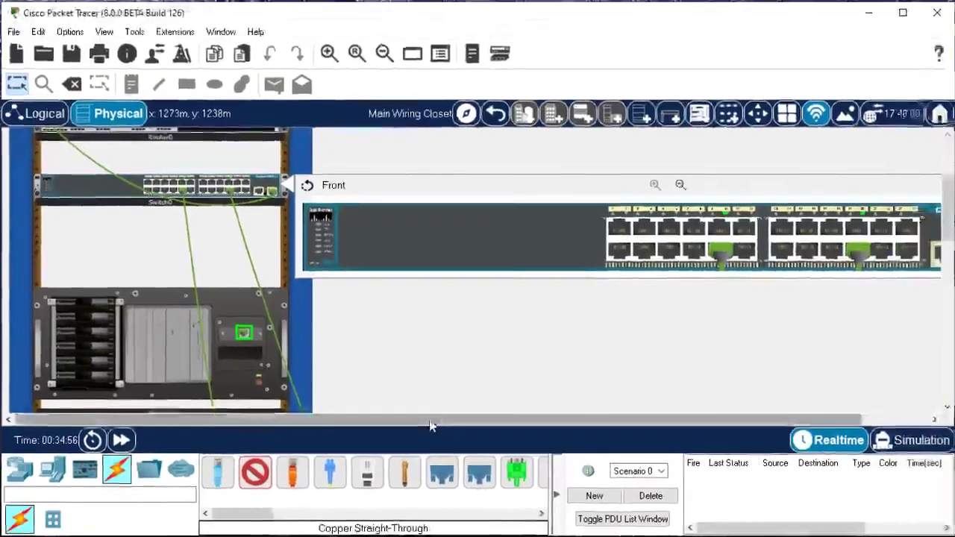
drag(455, 424, 497, 425)
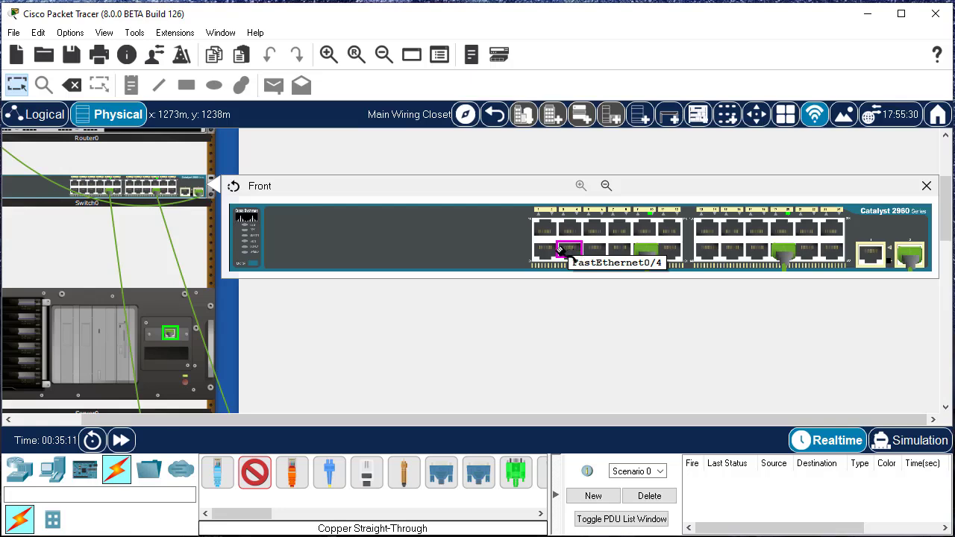
click(842, 251)
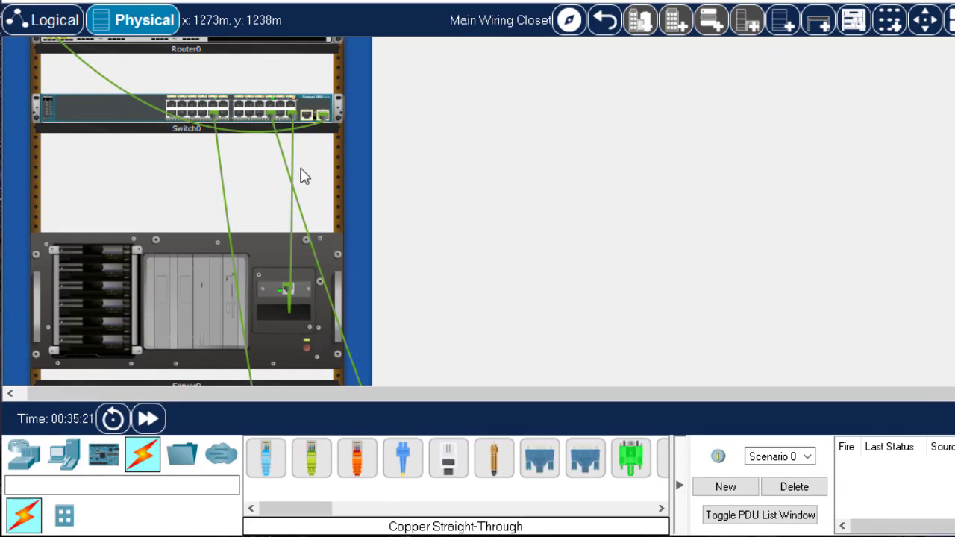
Color the cable between the switch and the server red (#ff0000)
right_click(290, 254)
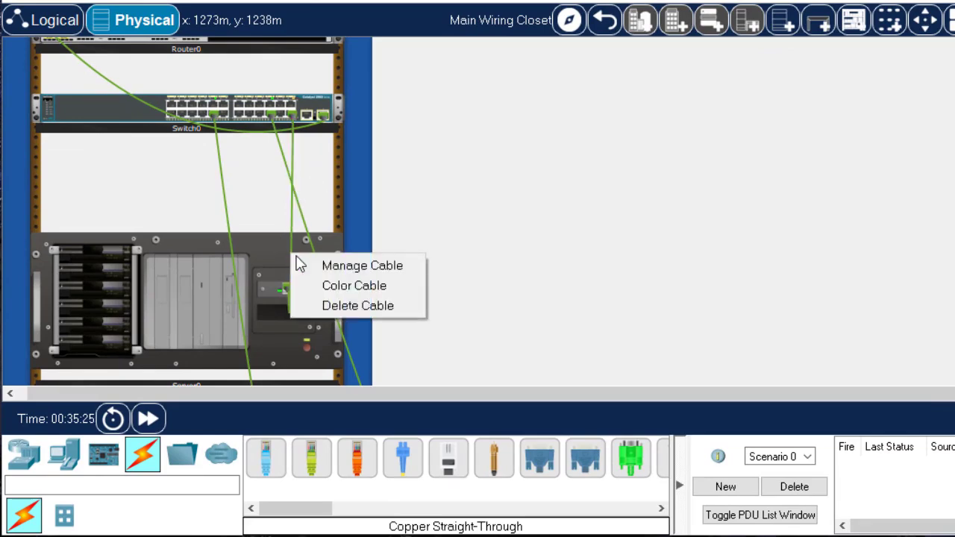
click(330, 286)
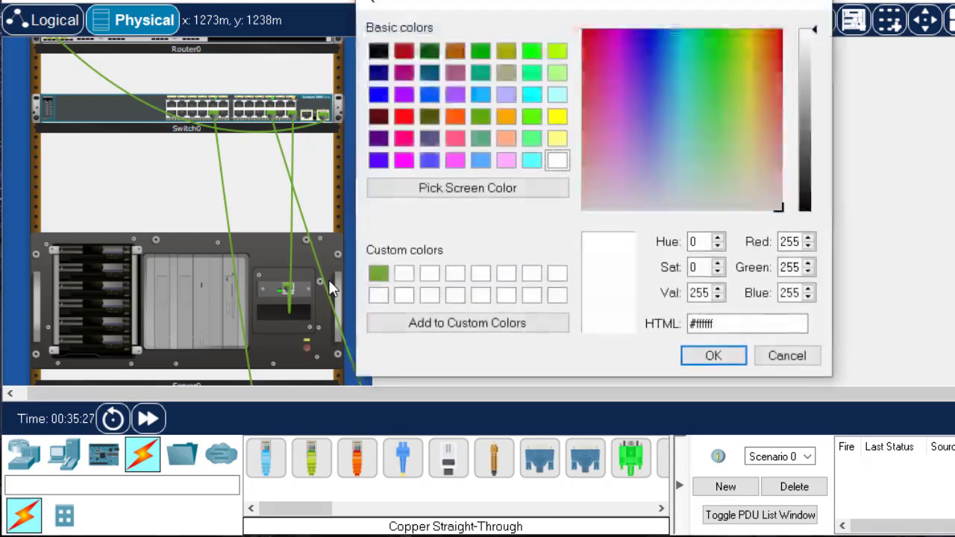
click(404, 117)
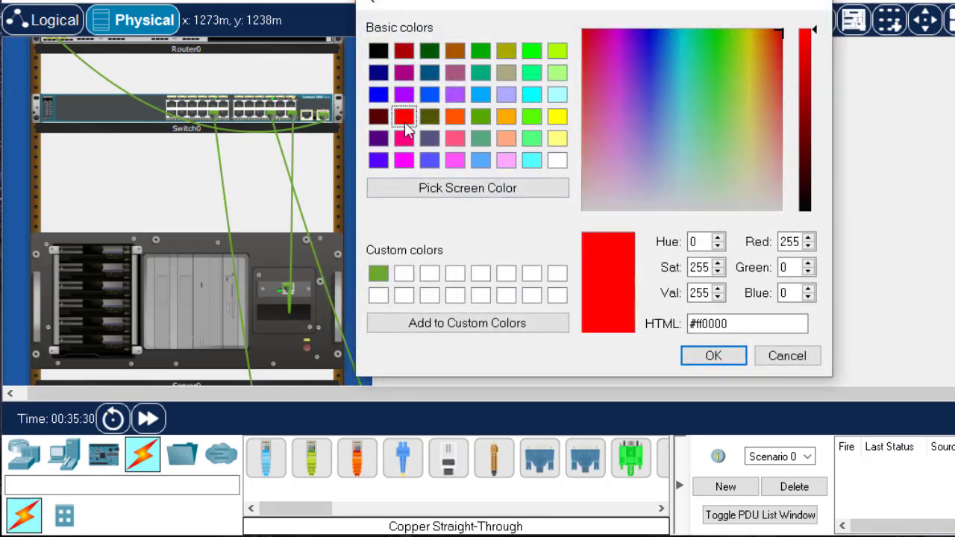
click(720, 361)
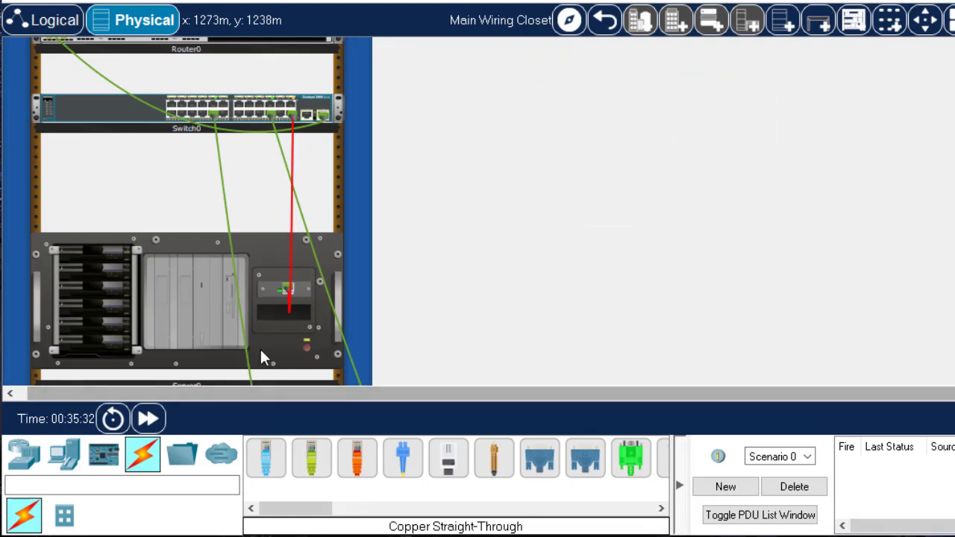